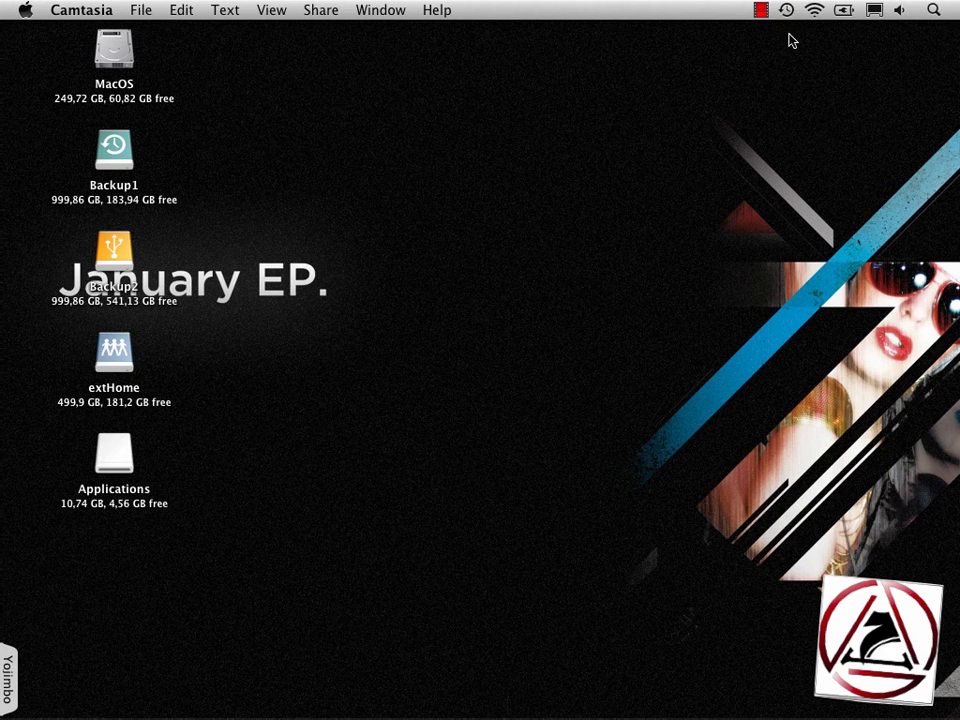
- Switch to Yojimbo and add the "Record Yojimbo Todo Screencast" note to the plain ToDo folder
key("super+Tab")
key("super+Tab")
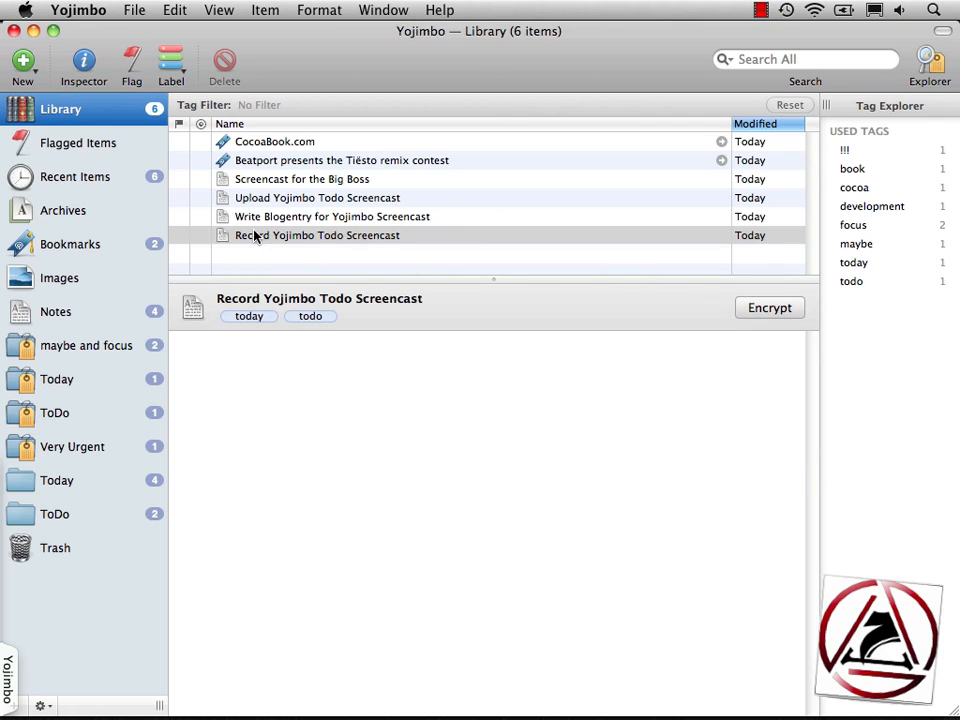
left_click_drag(255, 236, 64, 516)
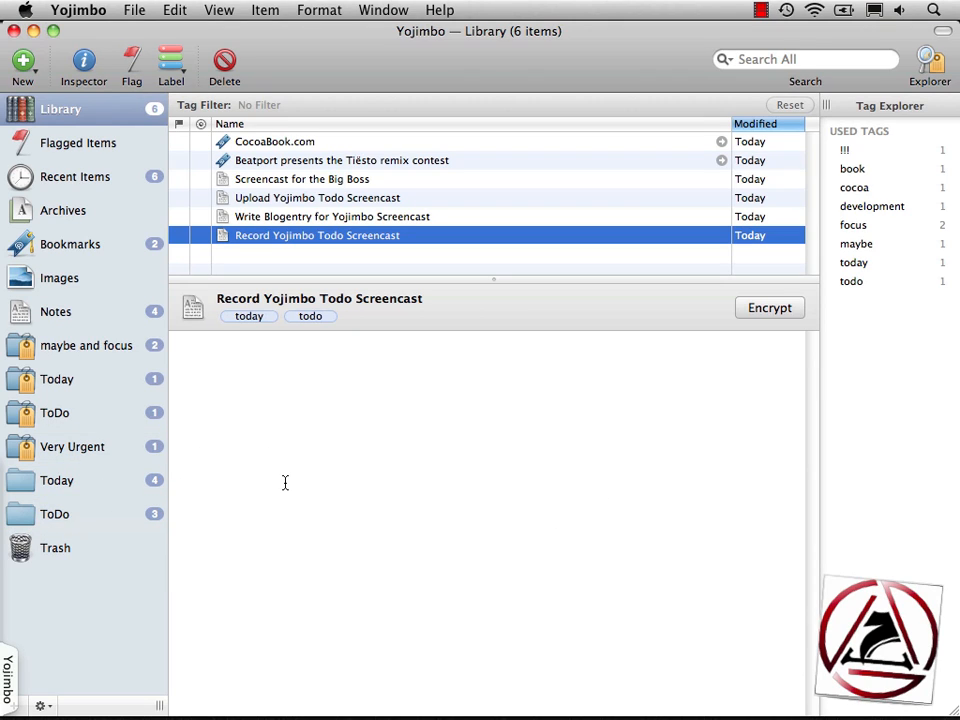
- Close the Yojimbo library window and stop the screen recording
key("super+w")
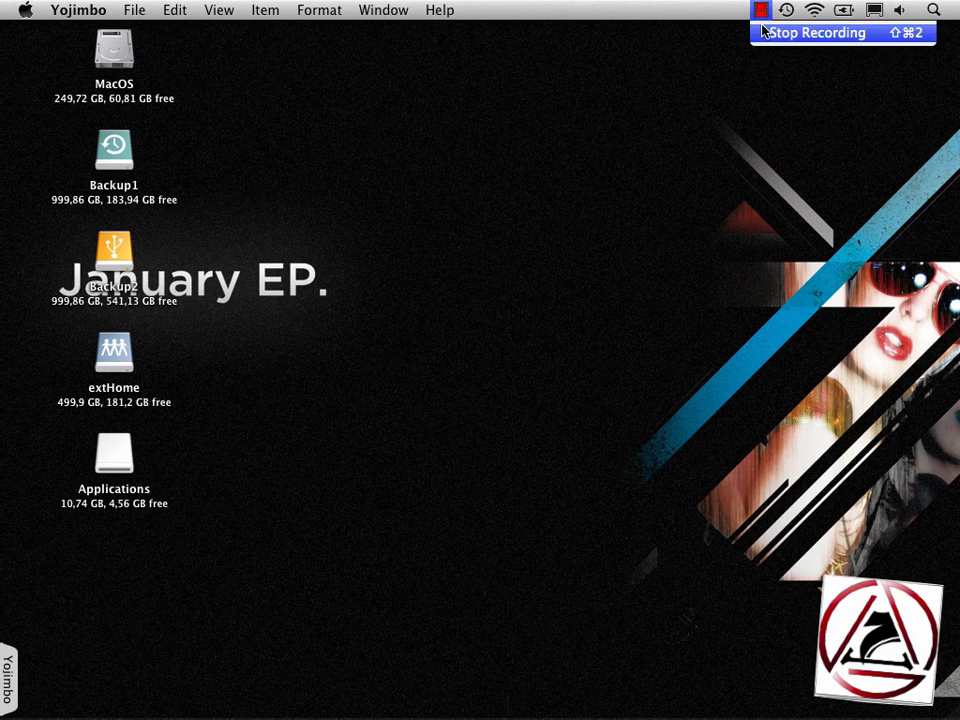
left_click(762, 32)
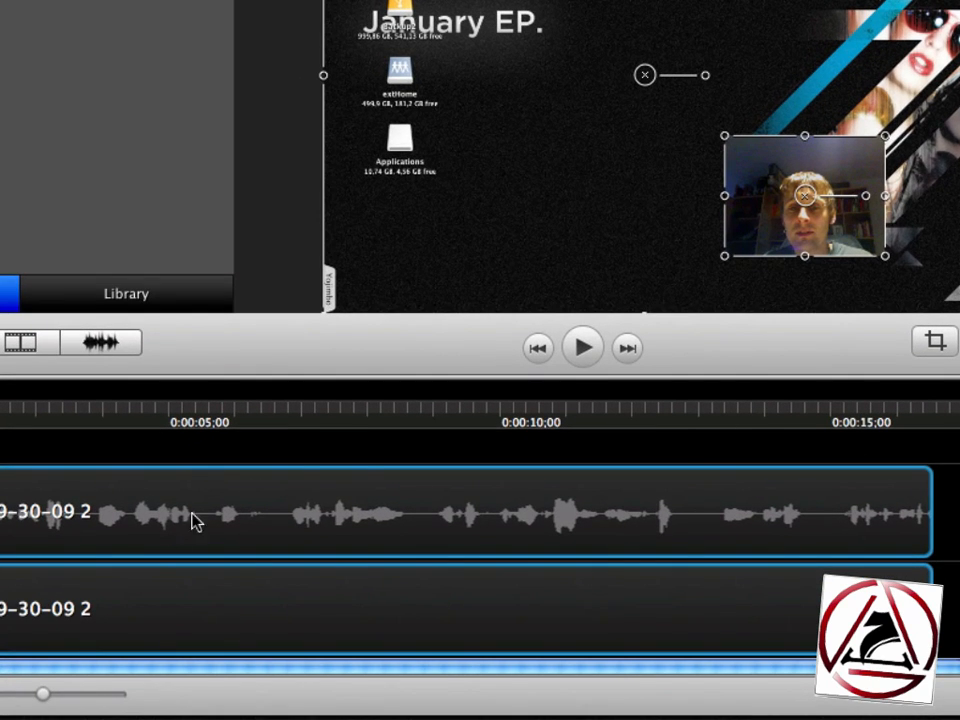
- Clear the clip selection, and select the webcam clip and the screen clip individually on the timeline
left_click(317, 454)
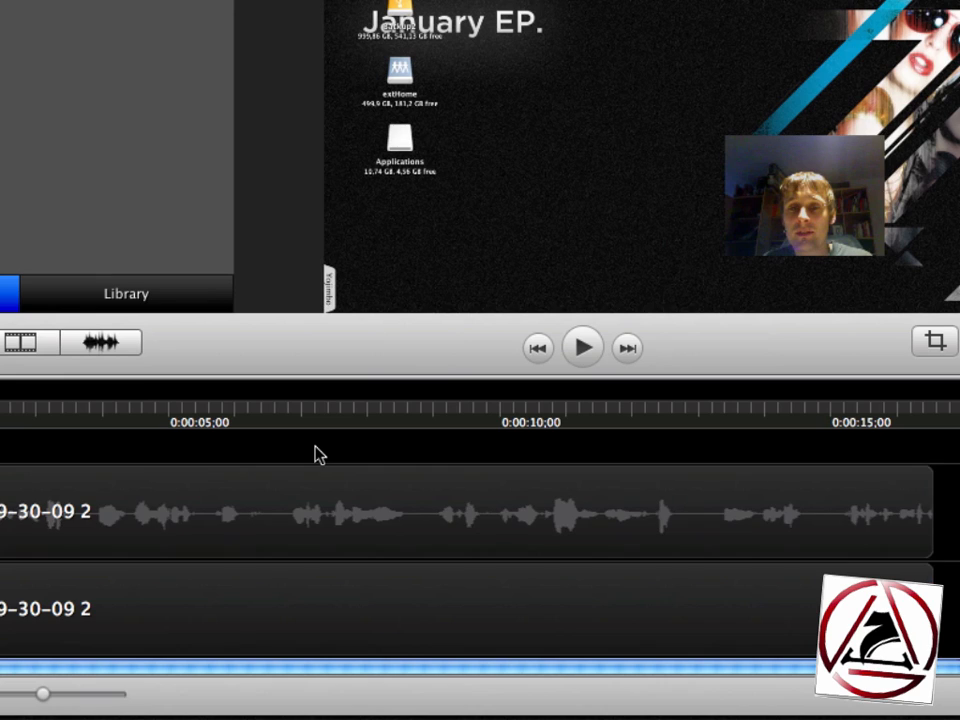
left_click(370, 503)
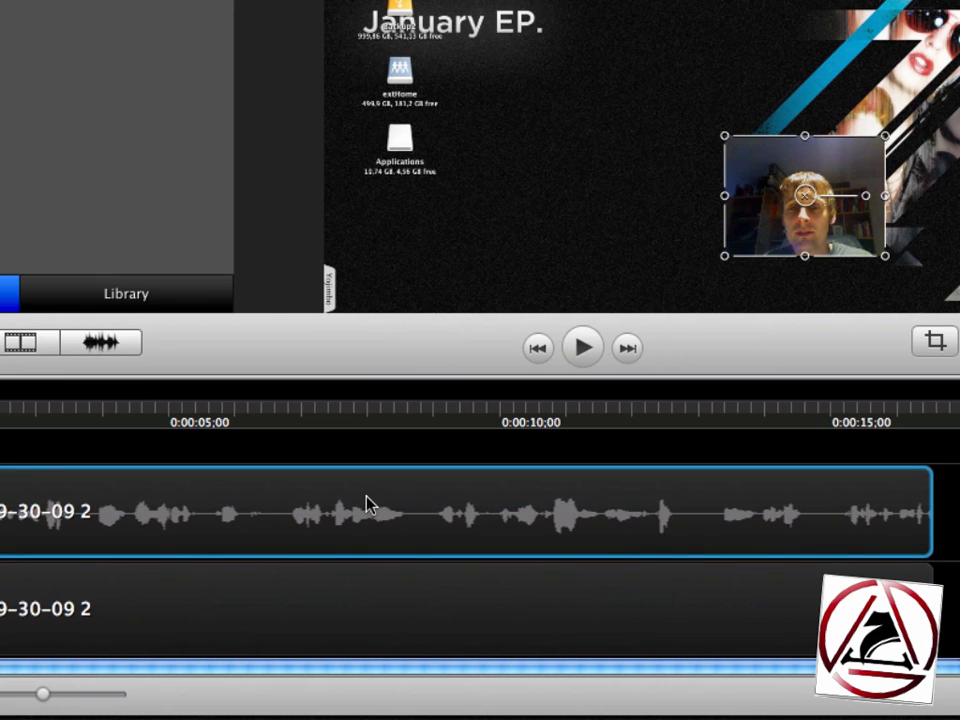
left_click(408, 592)
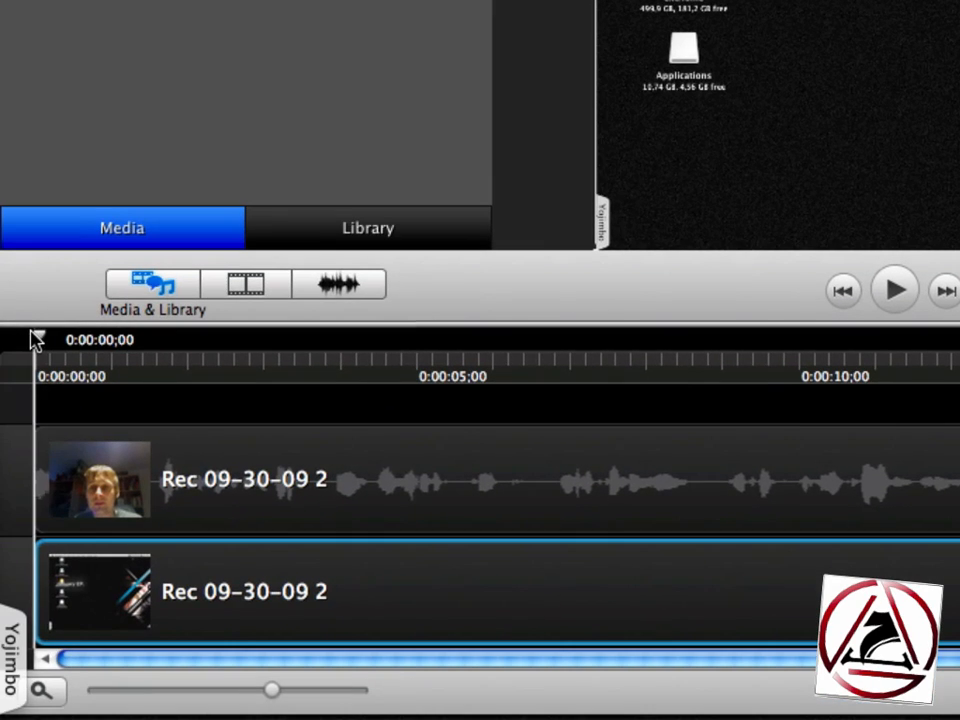
- Scrub through the recording to 0:00:06;17, select the webcam clip, and return the playhead to the start
left_click_drag(39, 343, 541, 376)
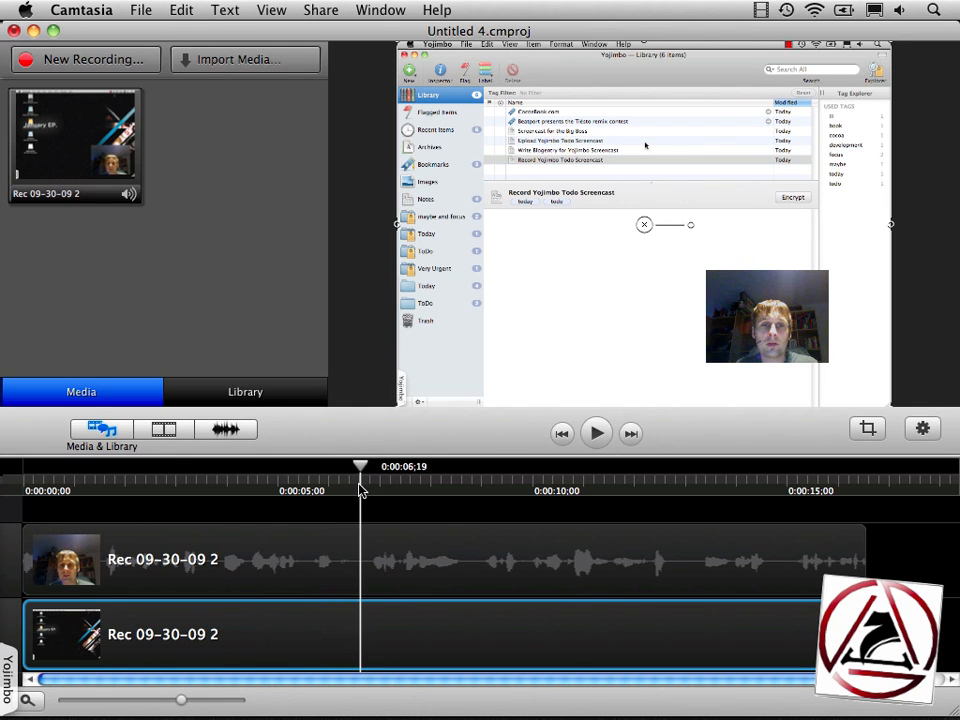
key("Left")
left_click_drag(361, 491, 359, 491)
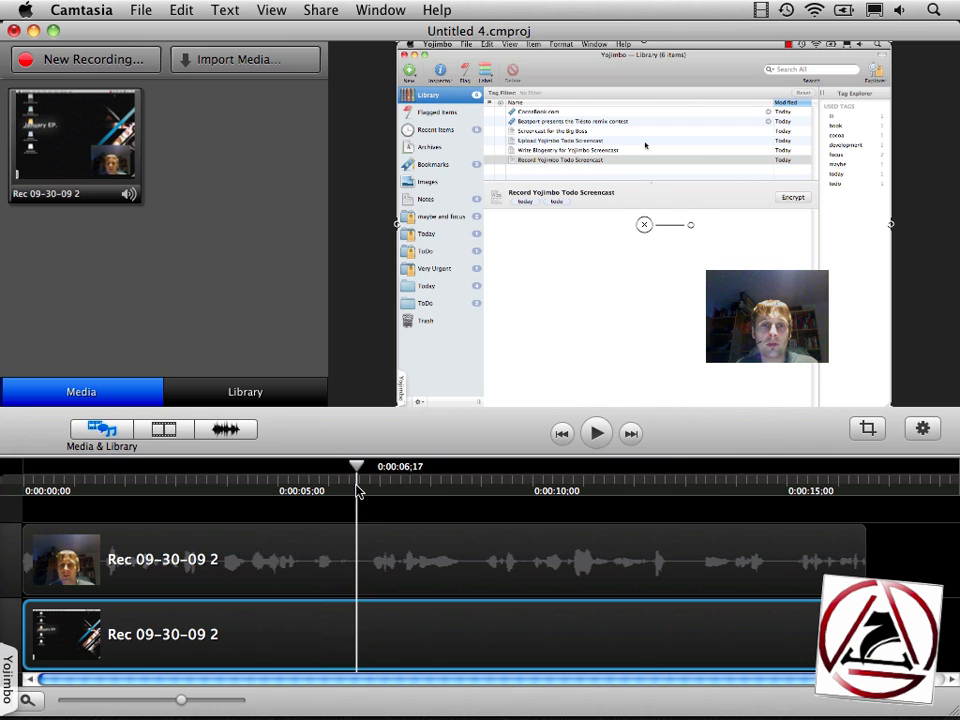
left_click(321, 557)
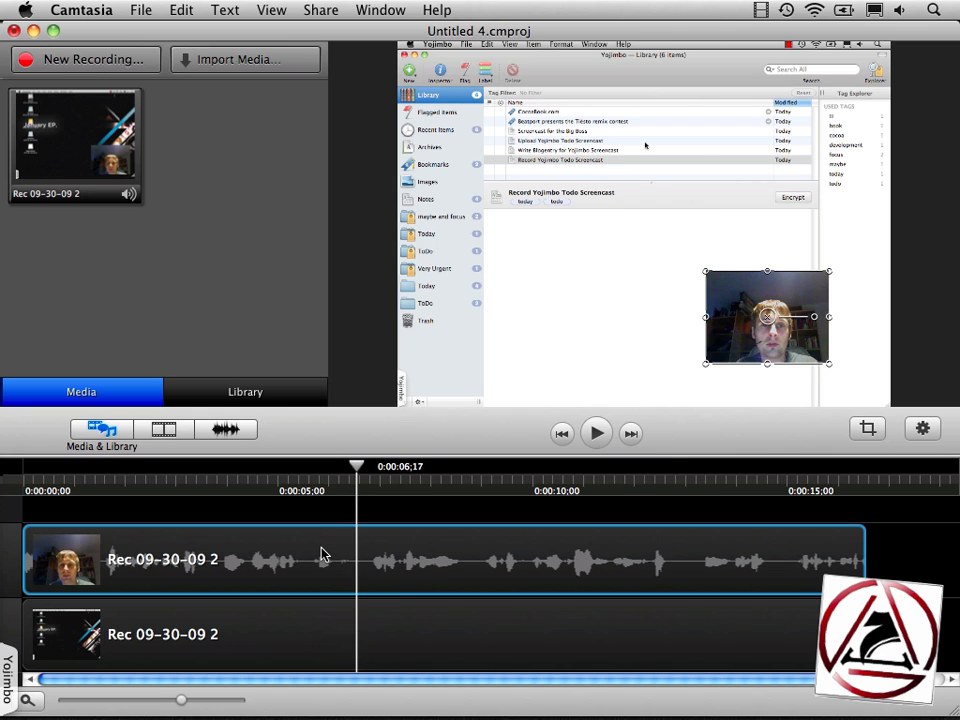
left_click_drag(357, 468, 35, 483)
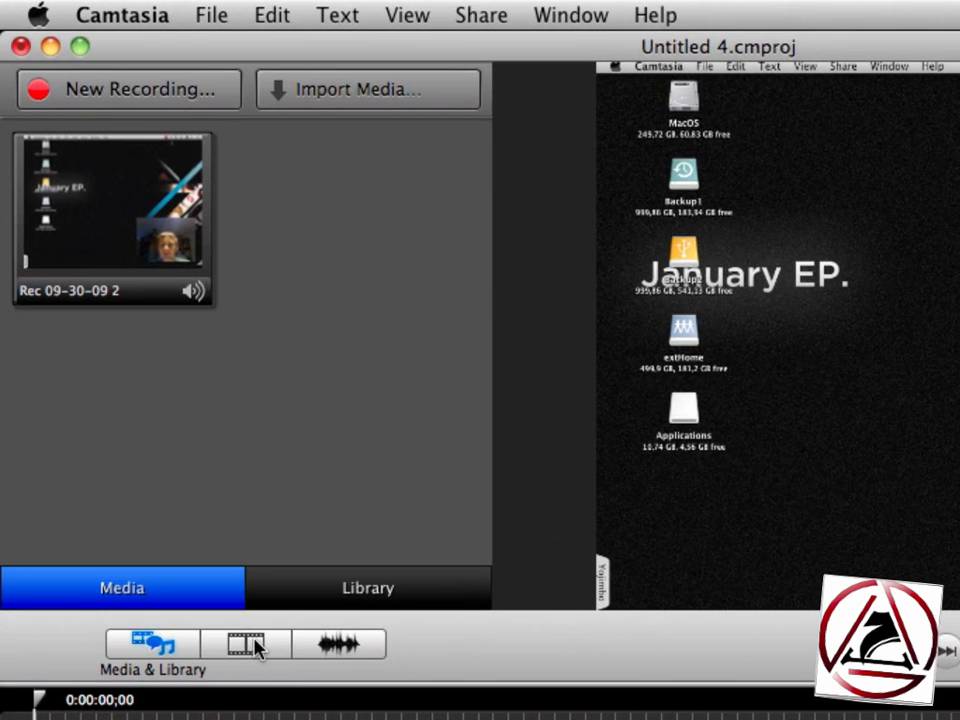
- Browse the video effect categories and apply the Fade Out action to the webcam clip at about 0:00:04
left_click(170, 432)
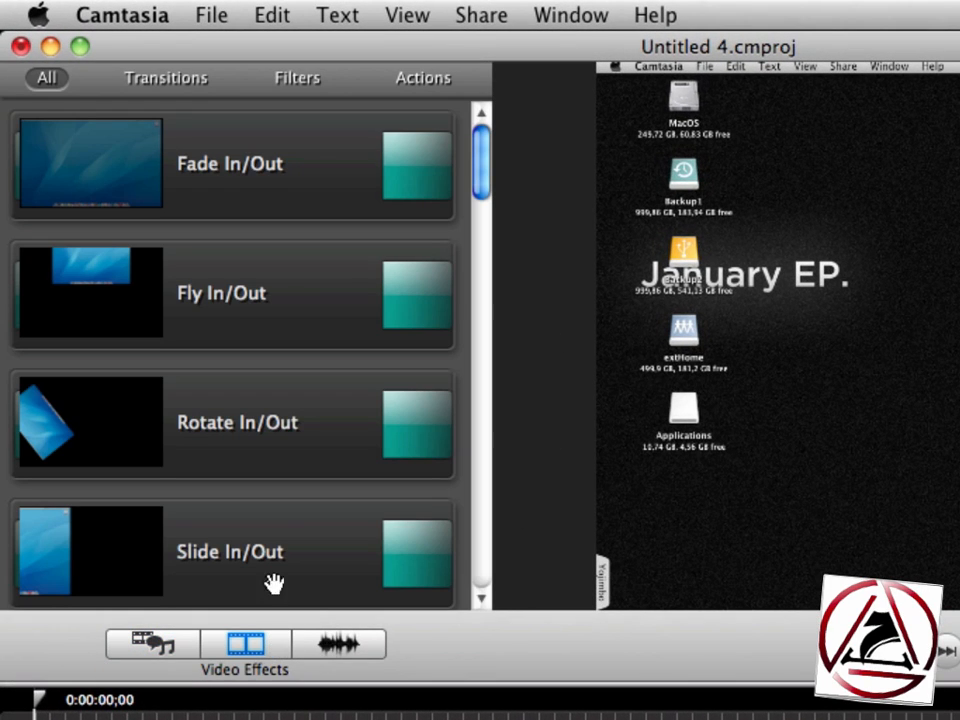
left_click(190, 80)
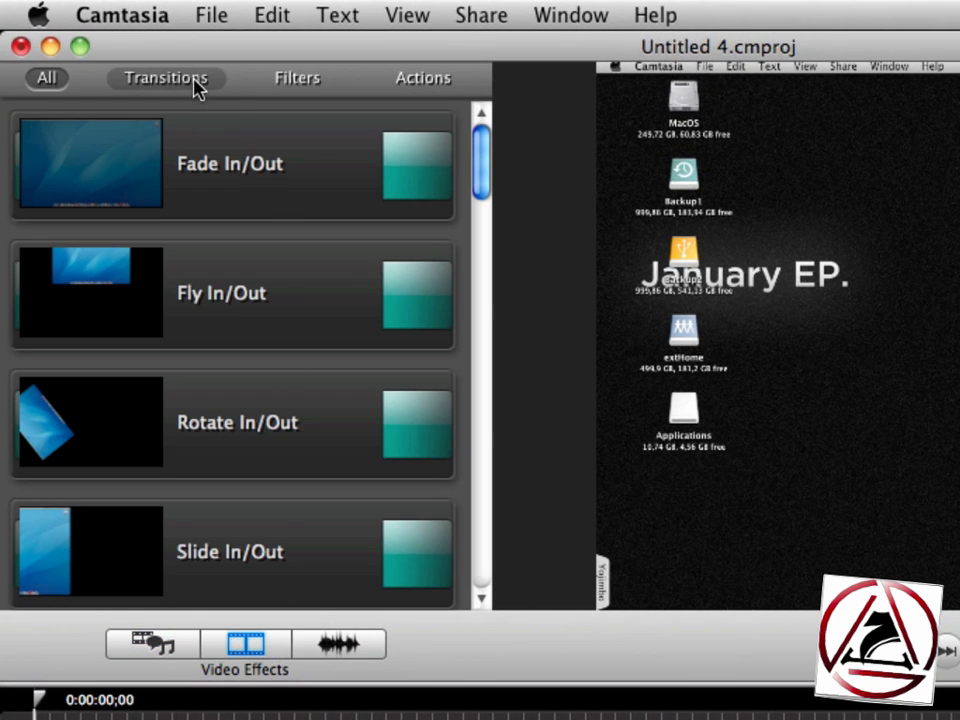
left_click(298, 78)
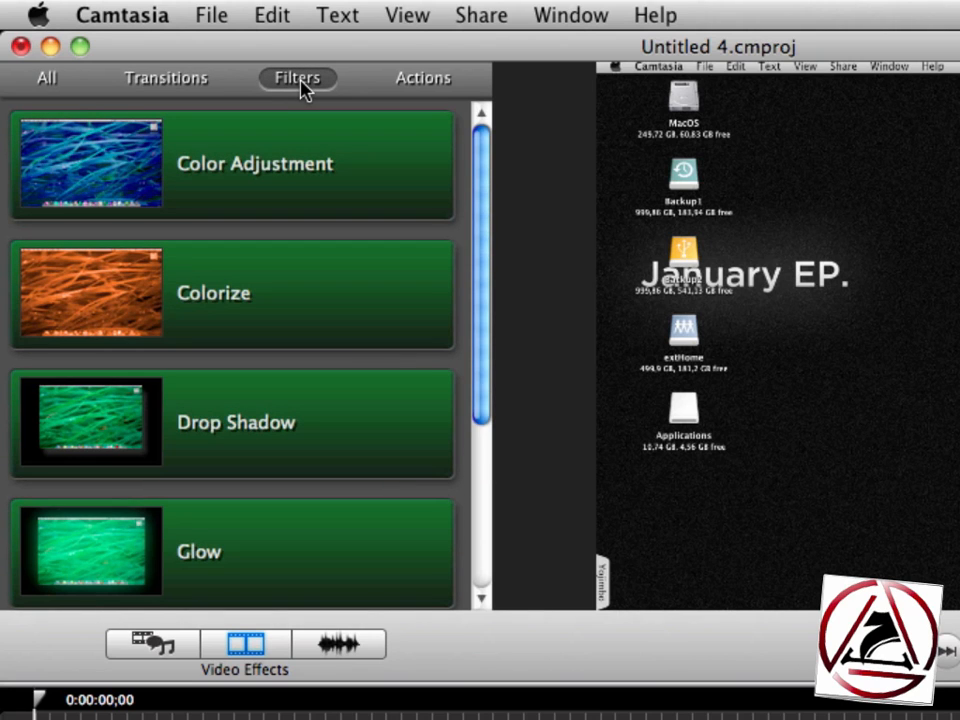
left_click(406, 86)
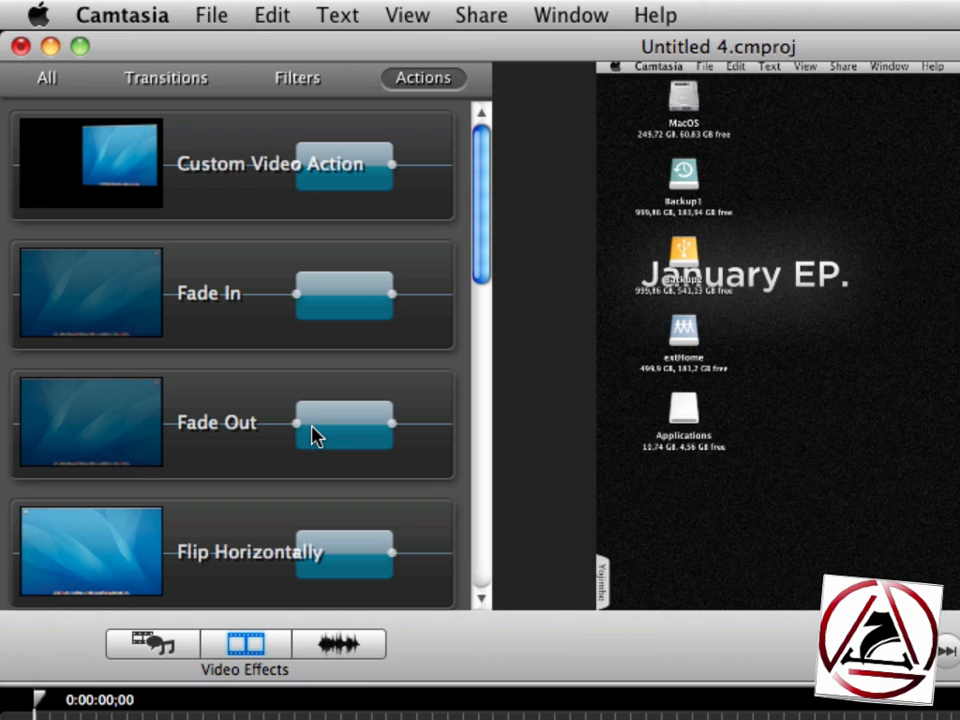
left_click_drag(313, 435, 340, 593)
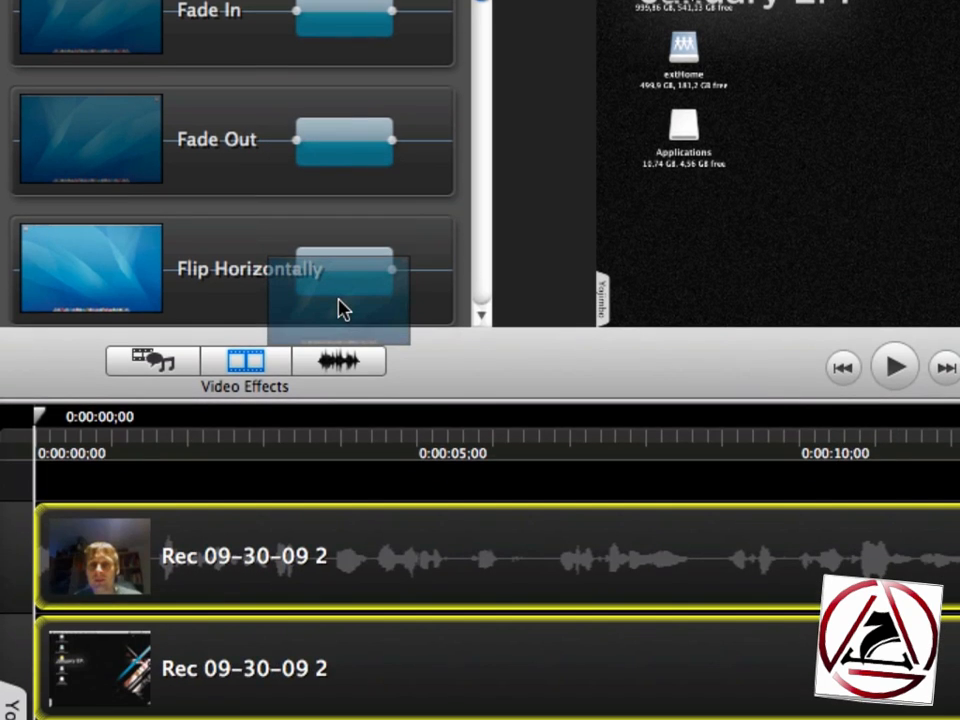
left_click_drag(339, 310, 388, 570)
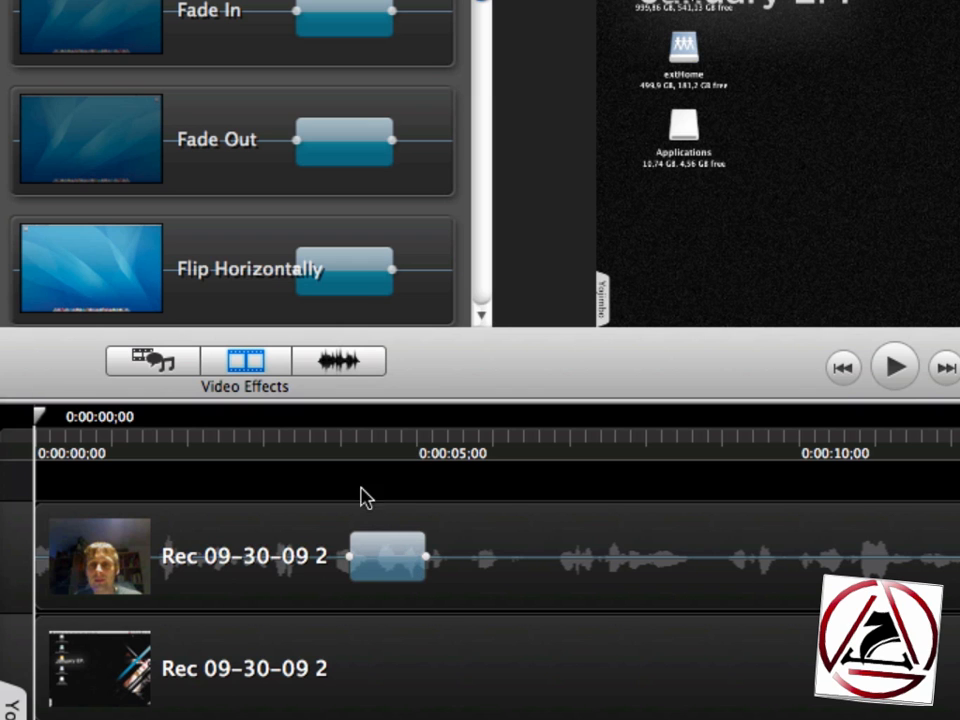
- Preview the webcam fade-out by playing the timeline from 0:00:03;26 until the clip has faded
left_click(333, 446)
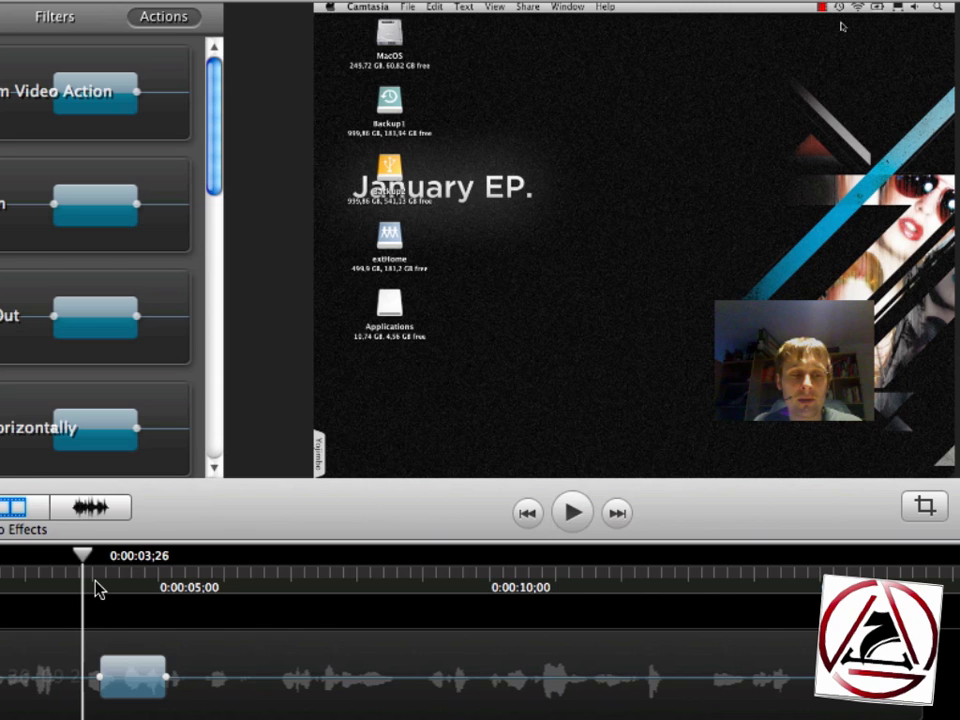
key("space")
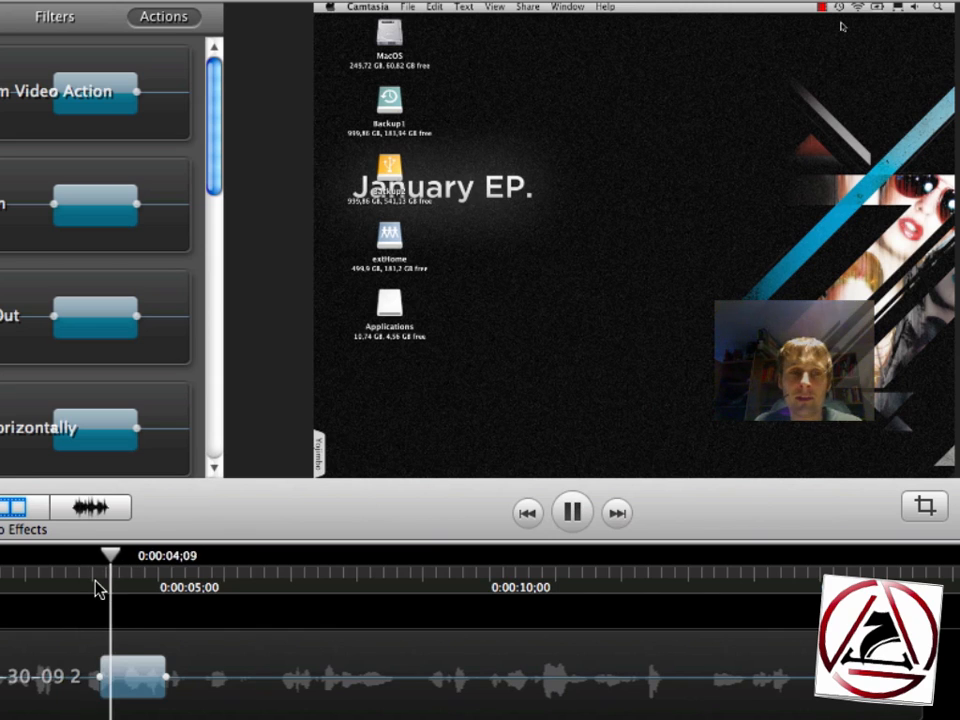
key("space")
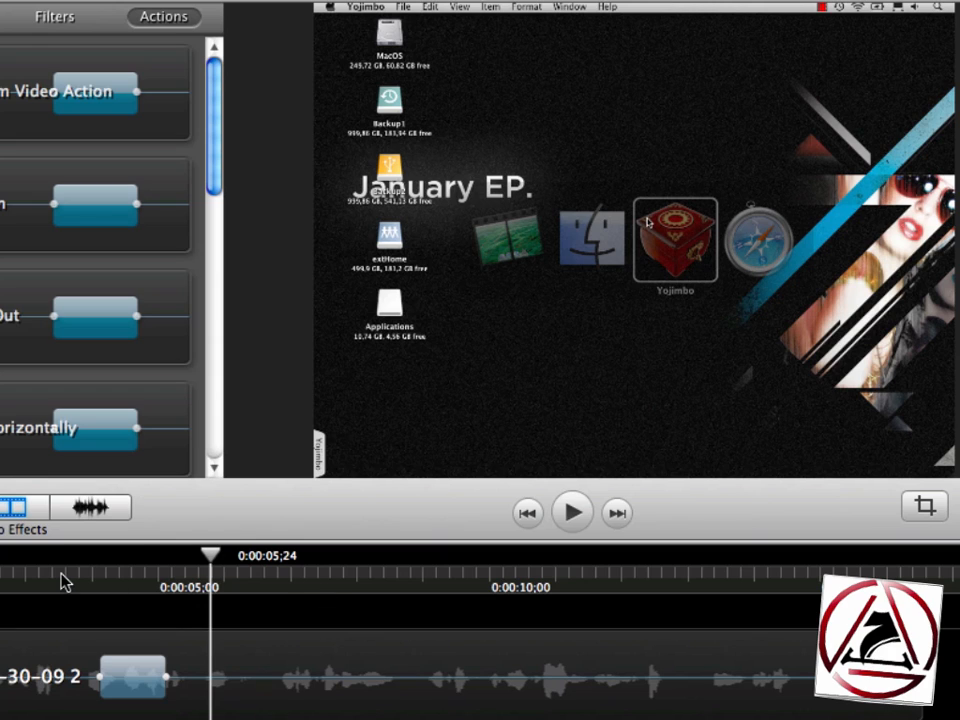
- With the playhead at 0:00:00;18, enlarge the webcam picture to about twice its size and centre it on the canvas
left_click_drag(62, 575, 55, 482)
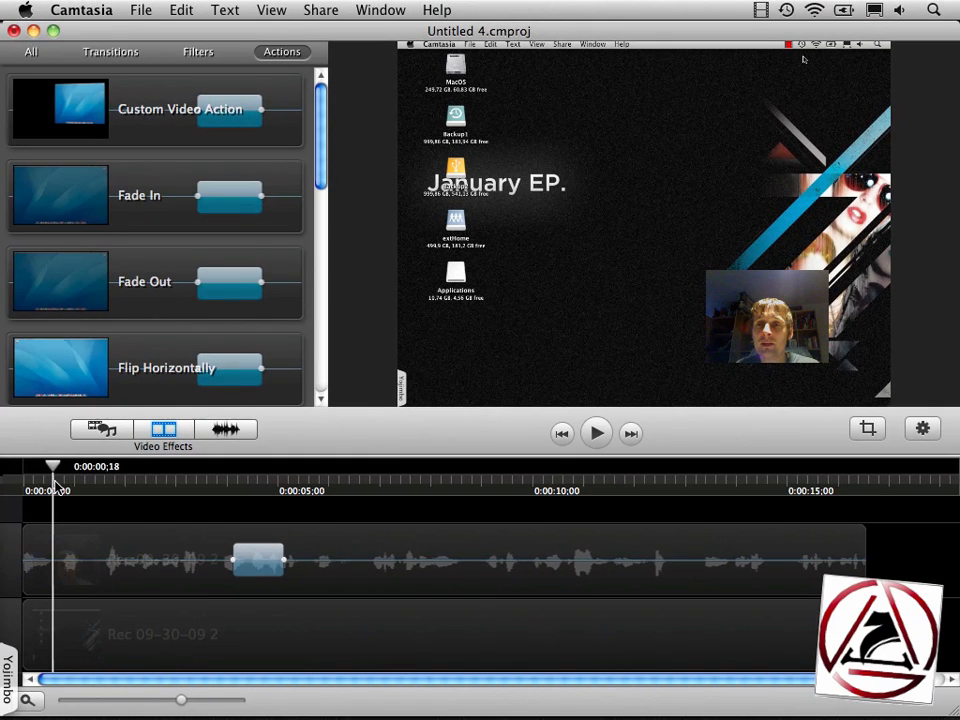
left_click(82, 583)
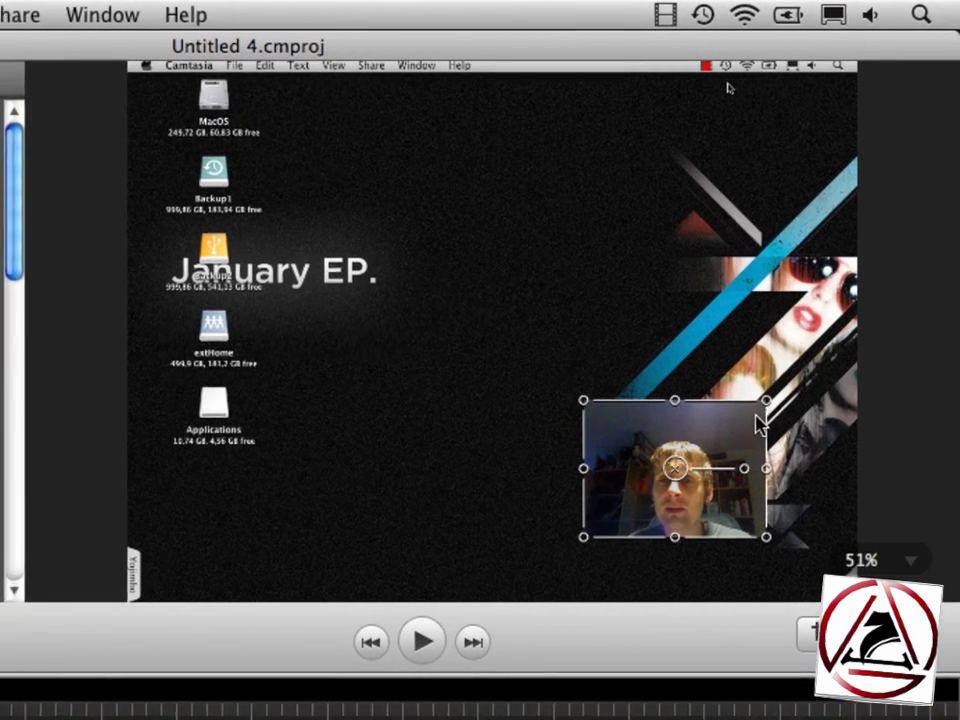
left_click_drag(677, 482, 497, 343)
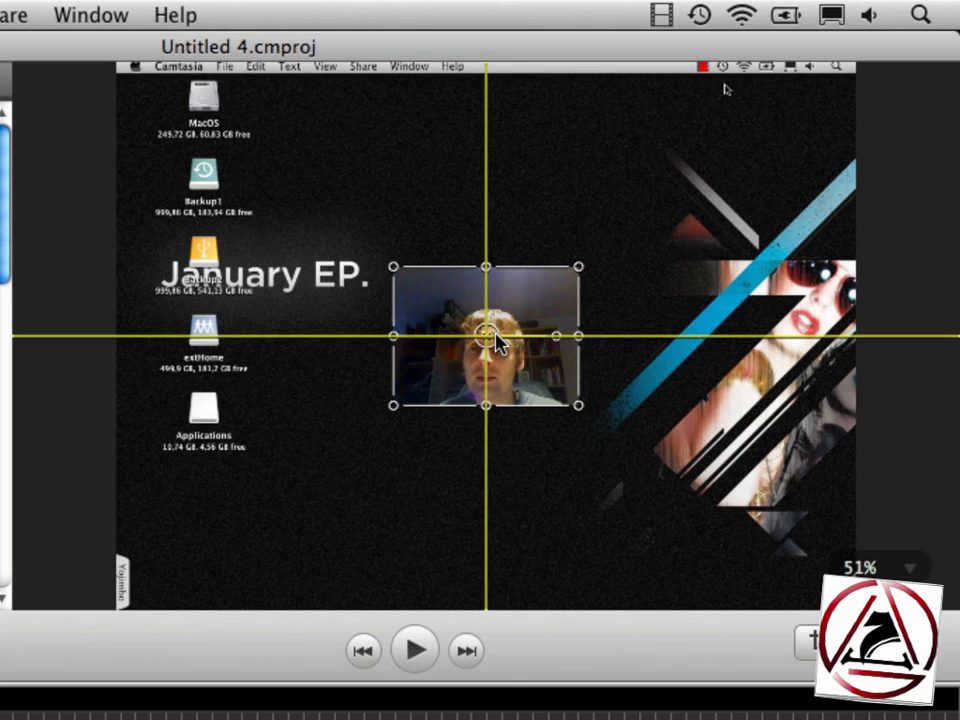
left_click_drag(497, 343, 497, 343)
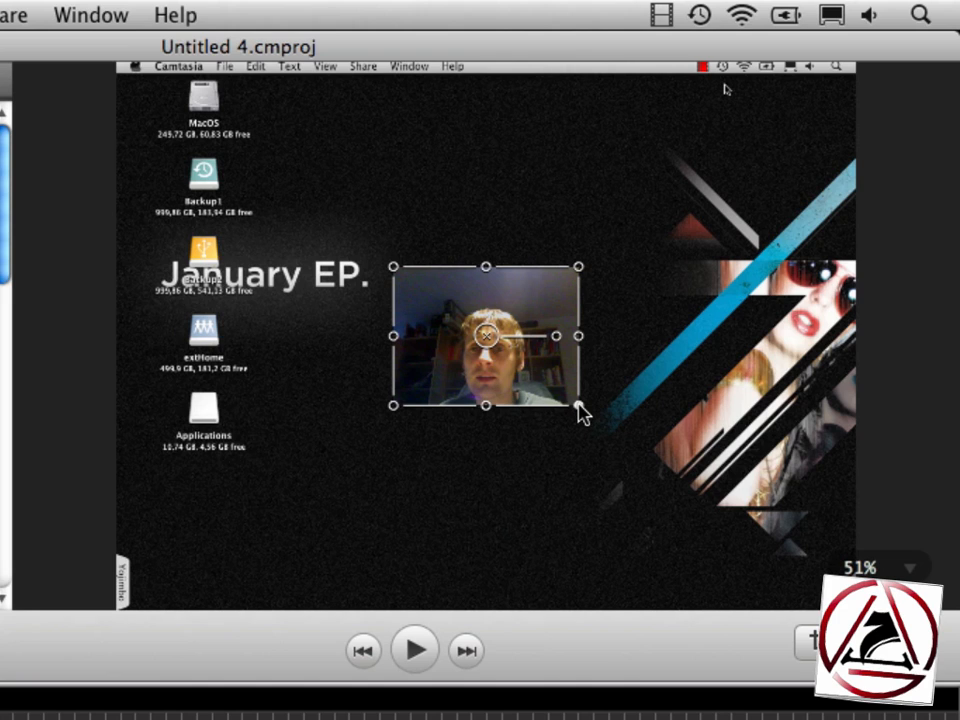
left_click_drag(579, 408, 748, 533)
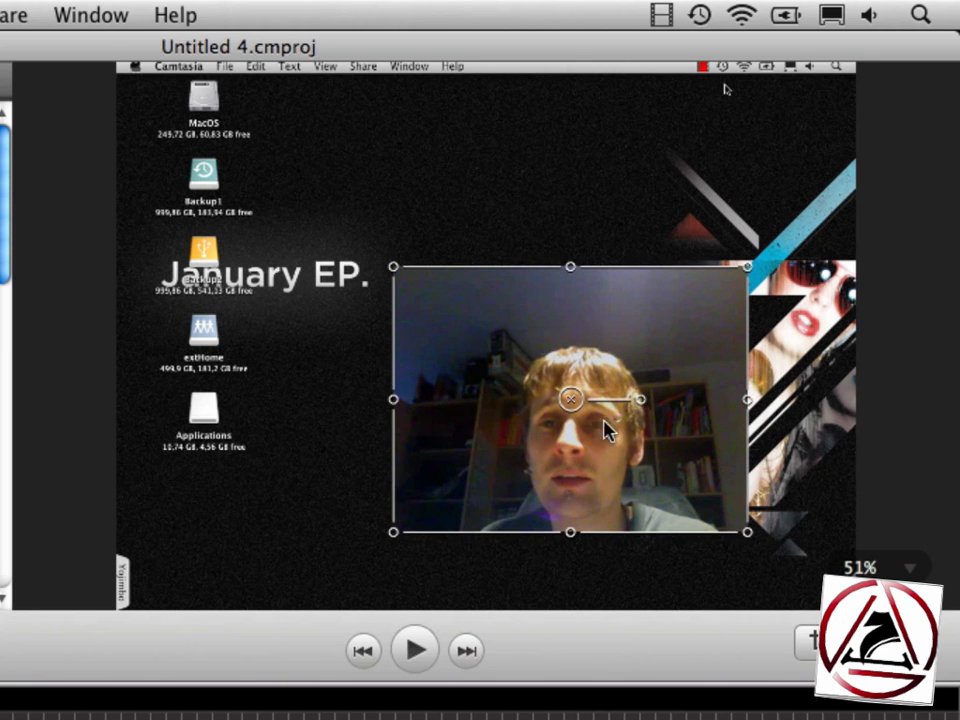
left_click_drag(569, 402, 487, 337)
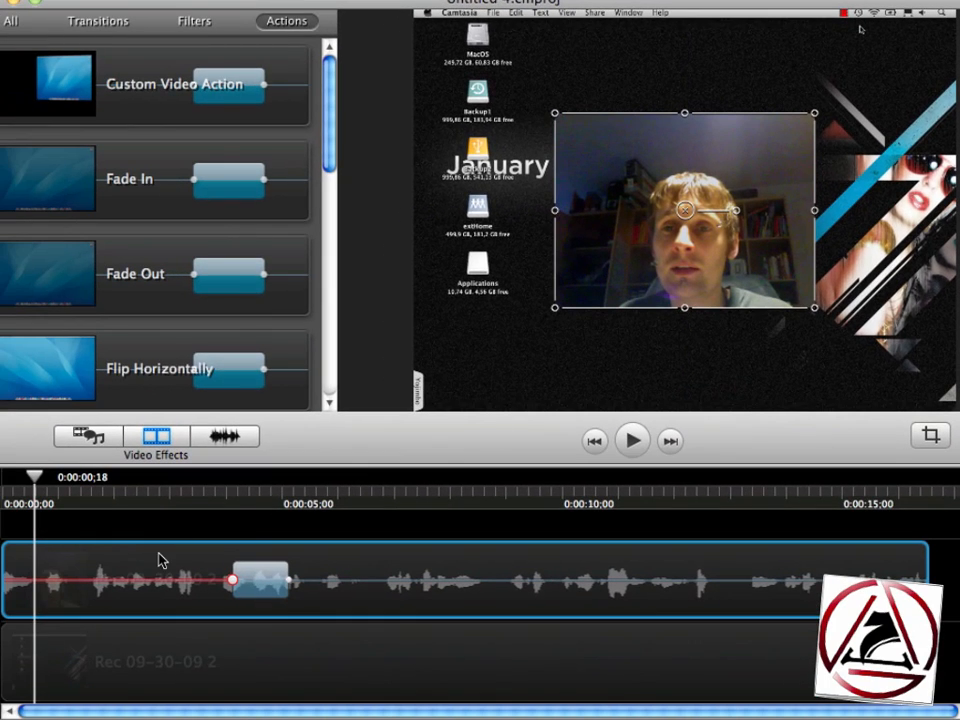
- Add a Custom Video Action to the webcam clip, starting at the playhead at 0:00:02;08
left_click_drag(37, 481, 132, 490)
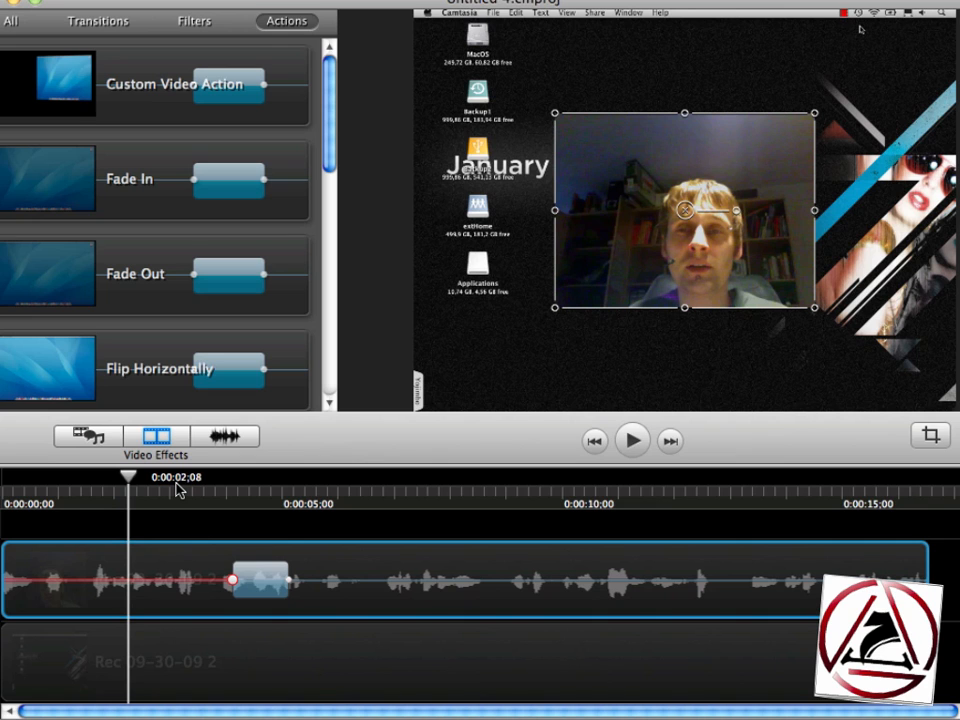
left_click_drag(207, 95, 163, 581)
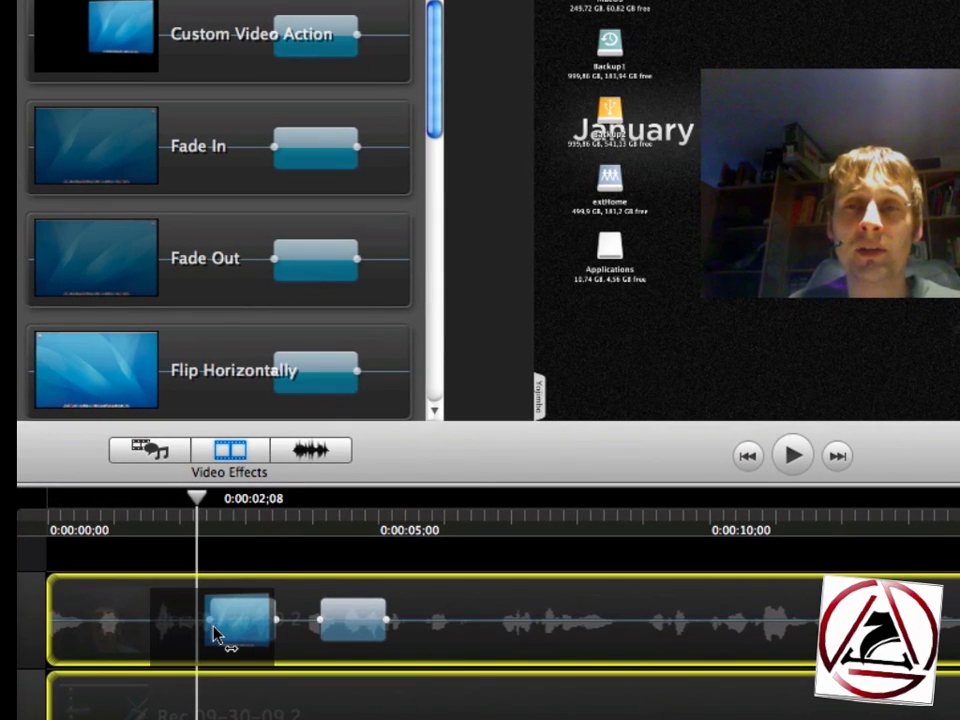
left_click_drag(214, 630, 218, 633)
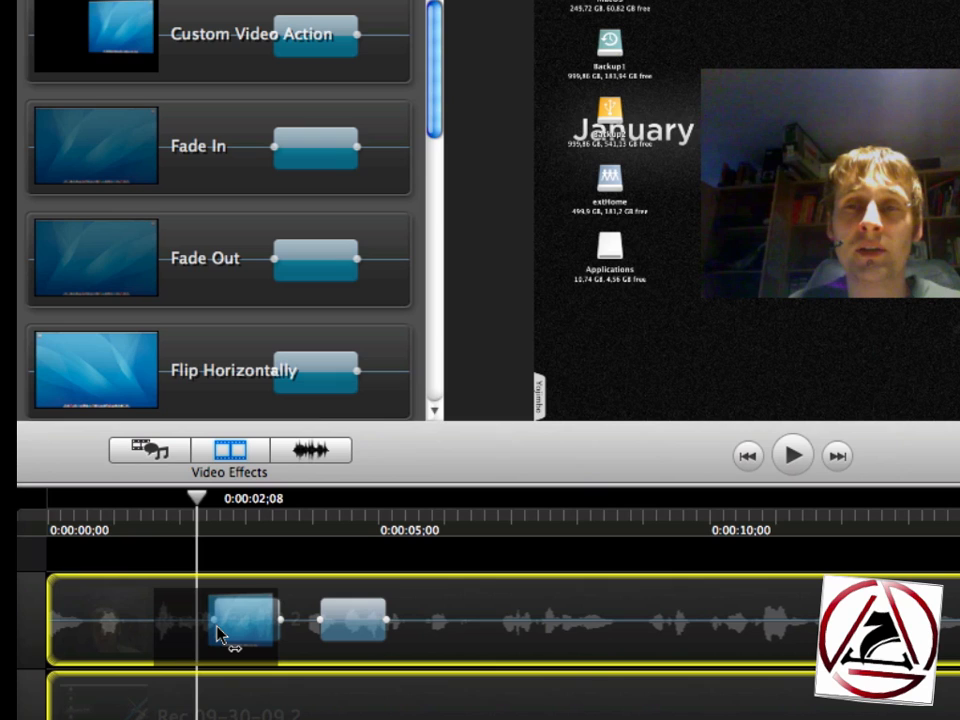
left_click_drag(218, 633, 210, 632)
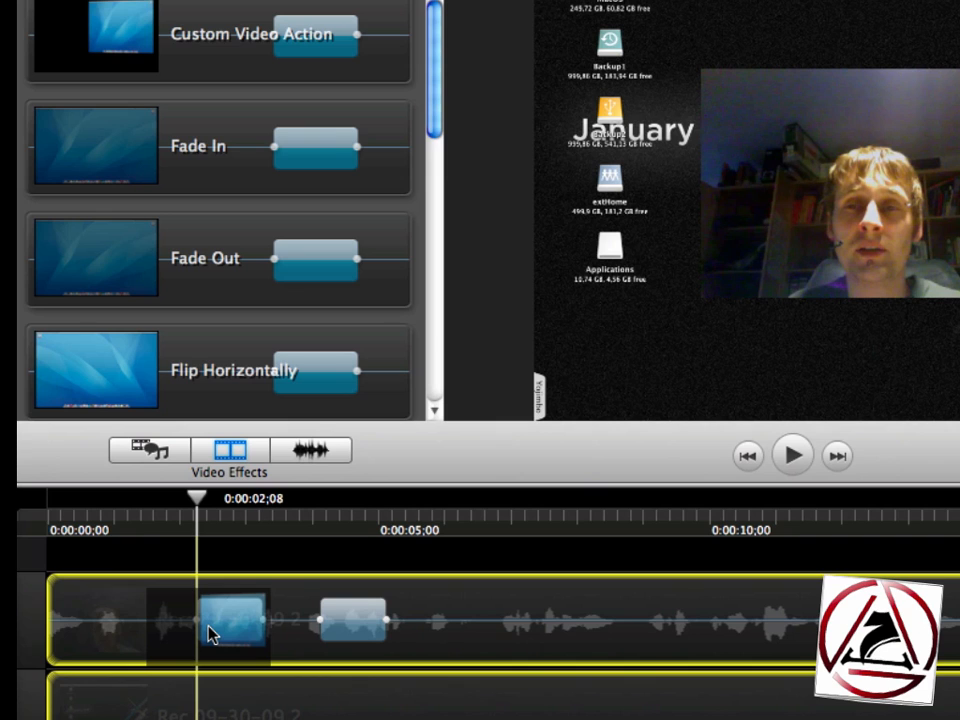
left_click_drag(210, 632, 210, 632)
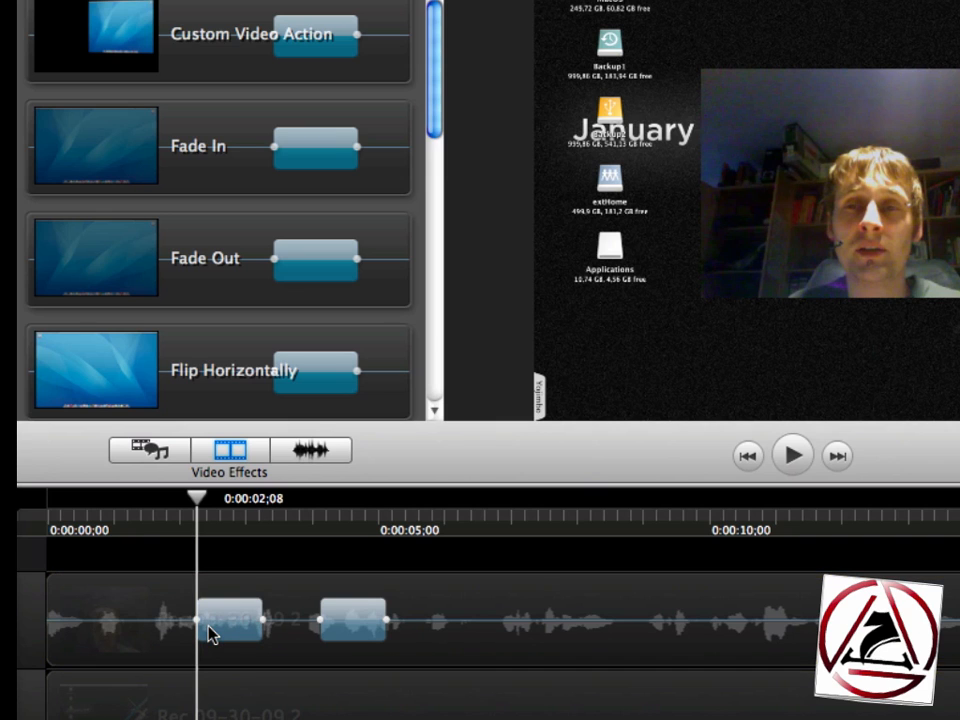
- At 0:00:03;09, make the custom action shrink the webcam picture to about half size and move it to the canvas's lower-right corner
left_click_drag(197, 503, 266, 511)
left_click(242, 633)
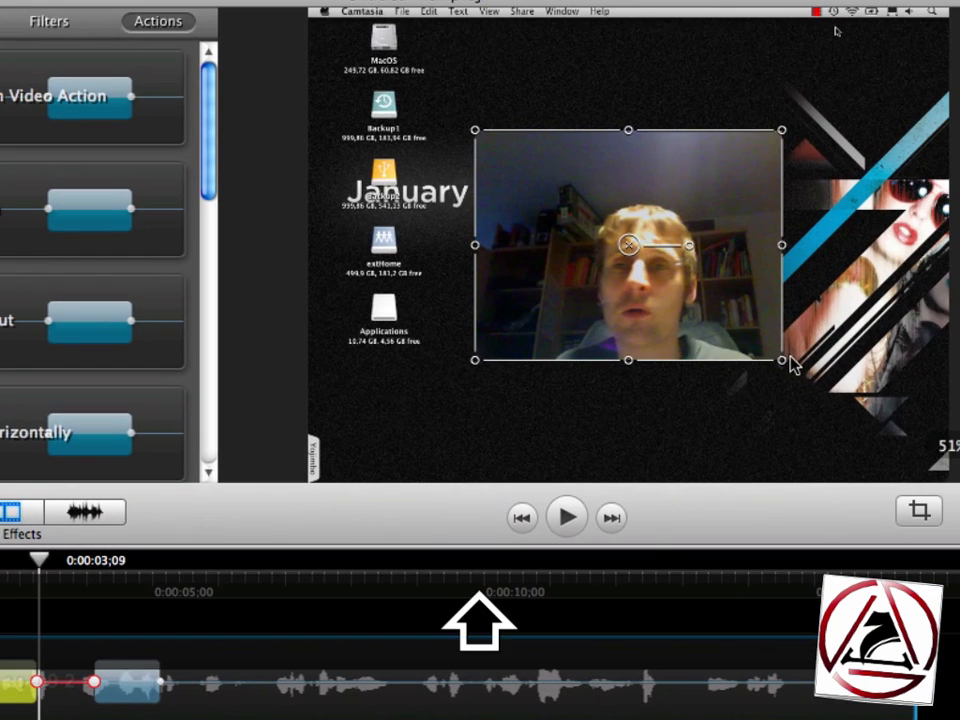
left_click_drag(784, 366, 668, 213)
left_click_drag(646, 212, 634, 240)
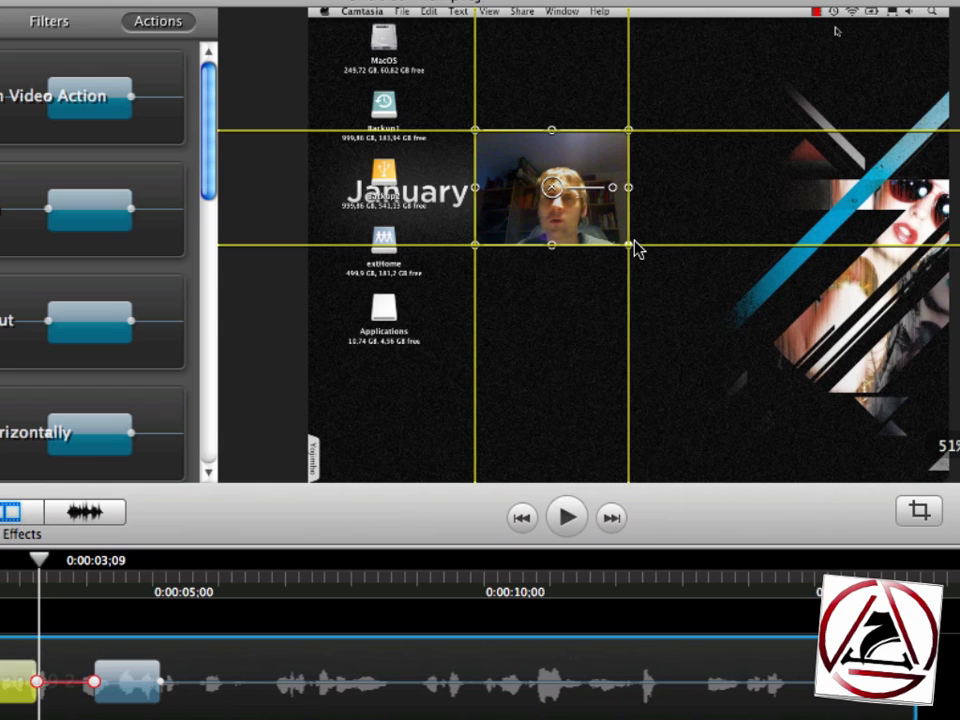
left_click_drag(634, 243, 634, 243)
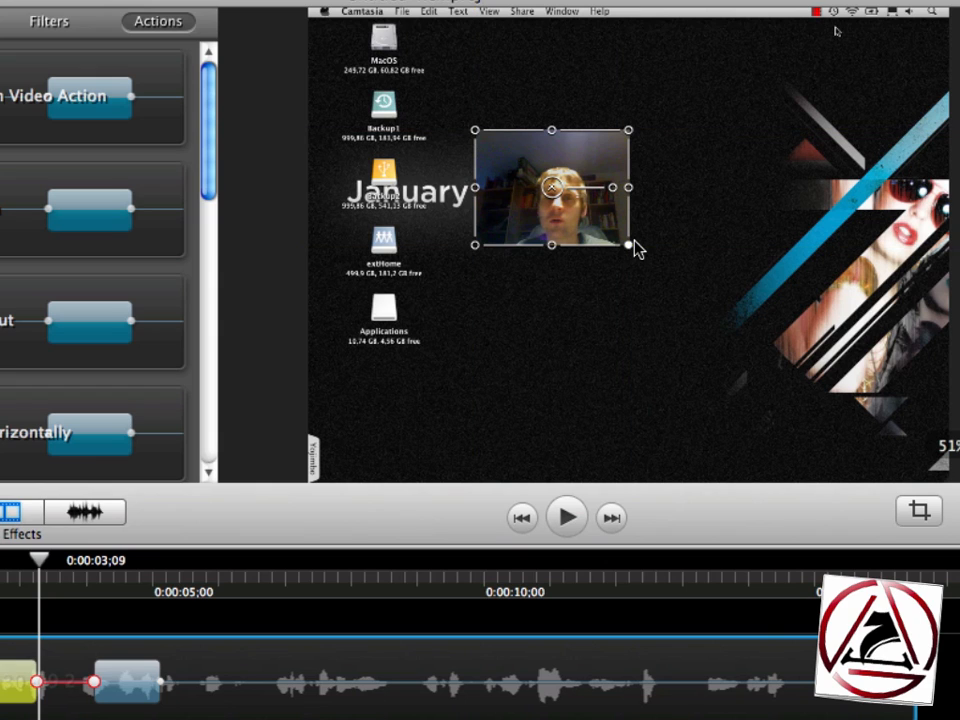
left_click_drag(551, 197, 854, 402)
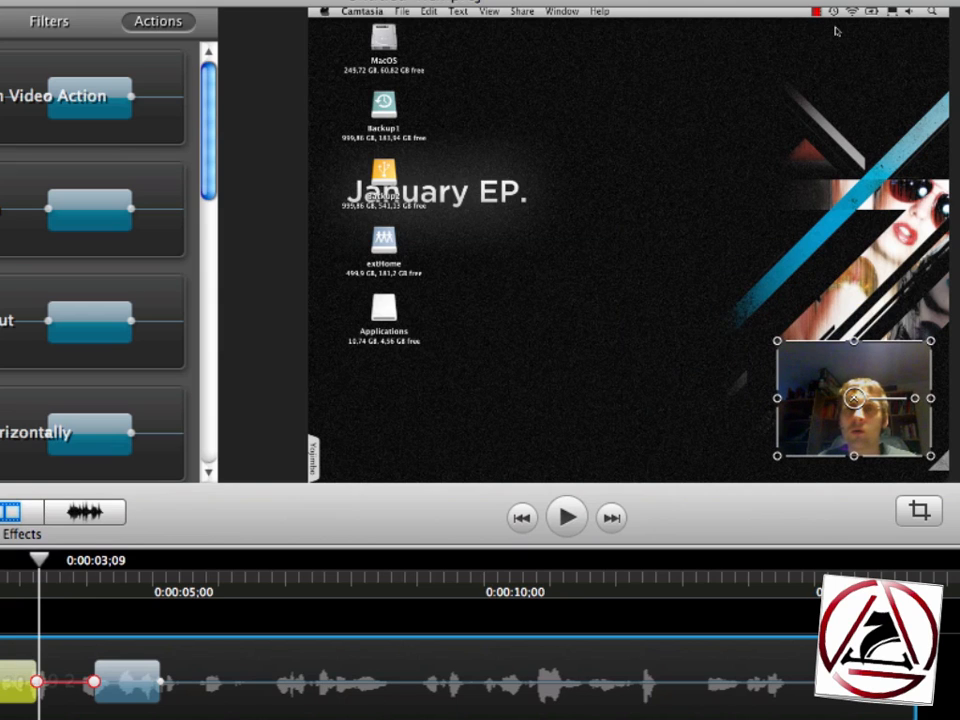
- Preview the webcam picture shrinking into the corner by playing the timeline from 0:00:01;25 to just past the custom action
left_click(0, 577)
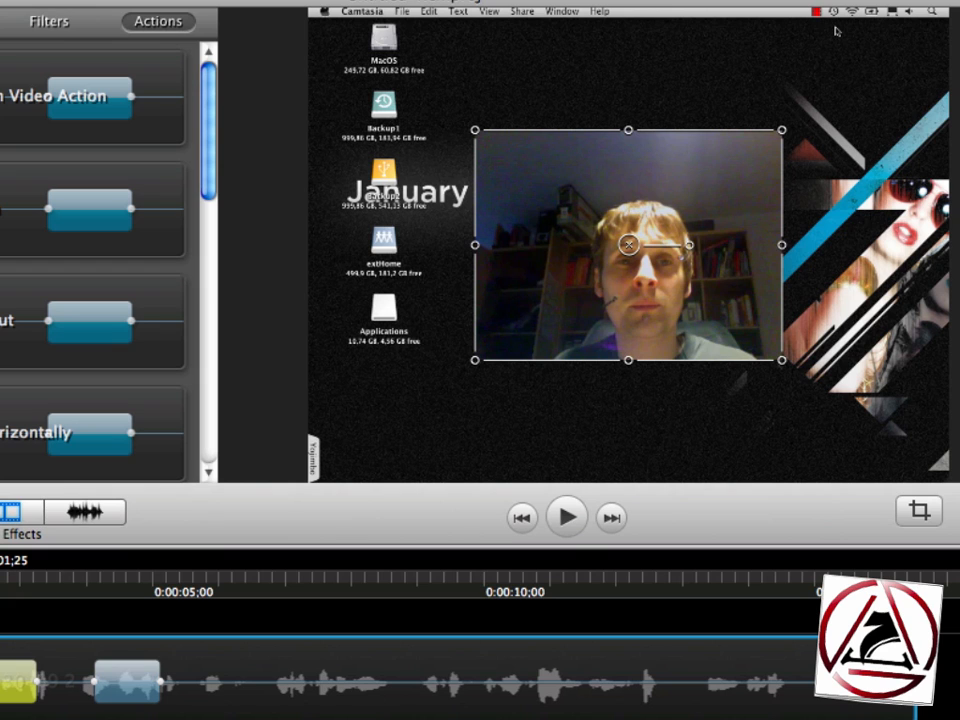
key("space")
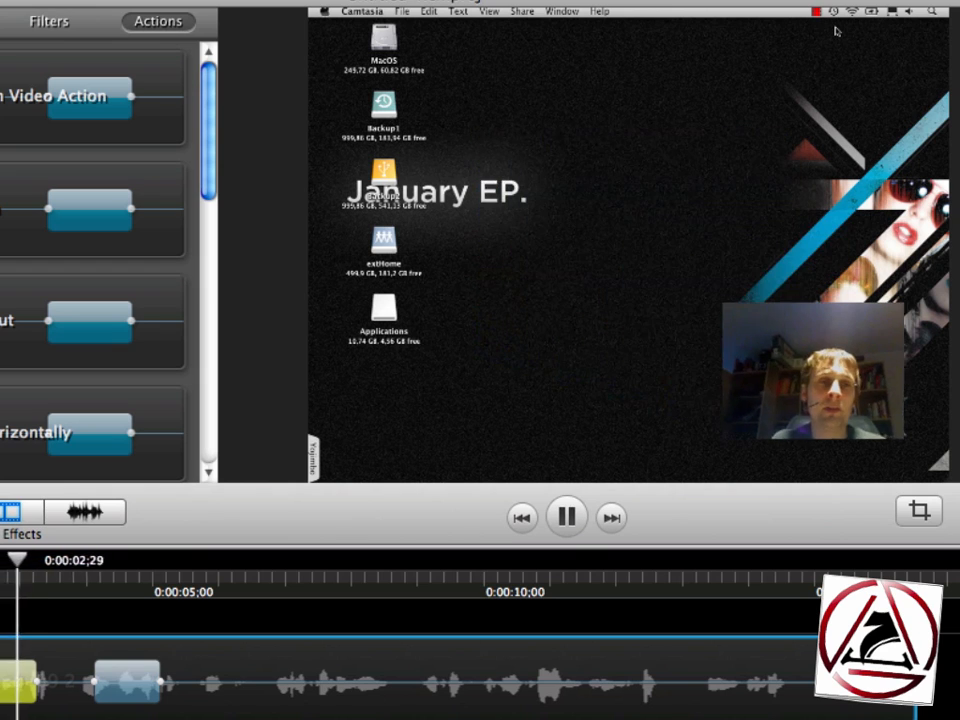
key("space")
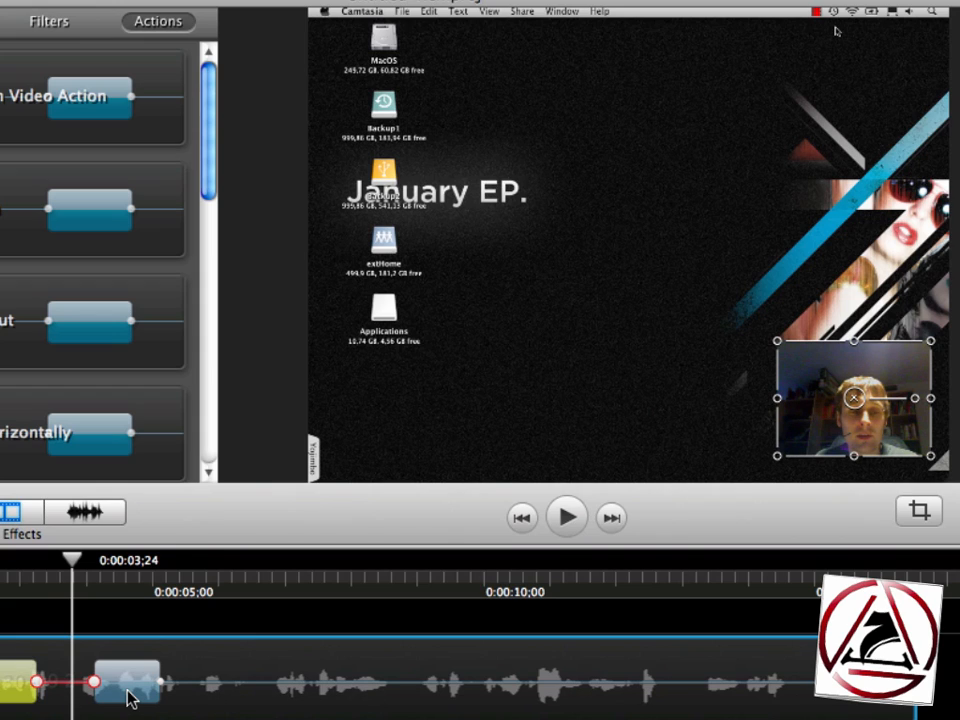
- Shift the last action later and insert a Custom Video Action from 0:00:03;24 to 0:00:05;06 that moves the webcam picture to the canvas's upper-left area
left_click_drag(128, 697, 283, 697)
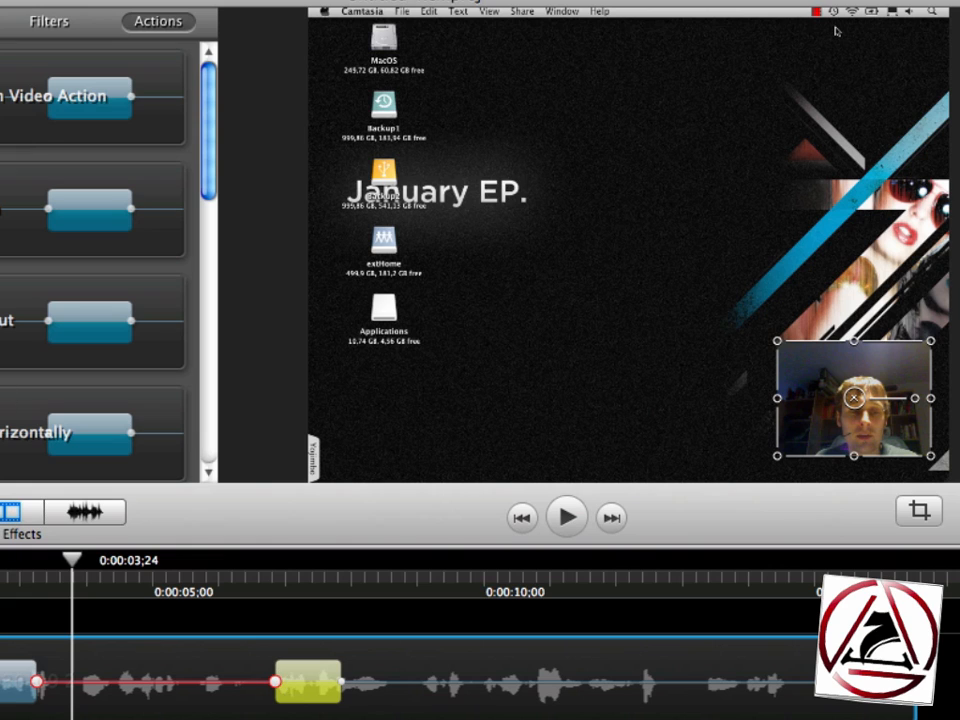
left_click_drag(44, 114, 81, 707)
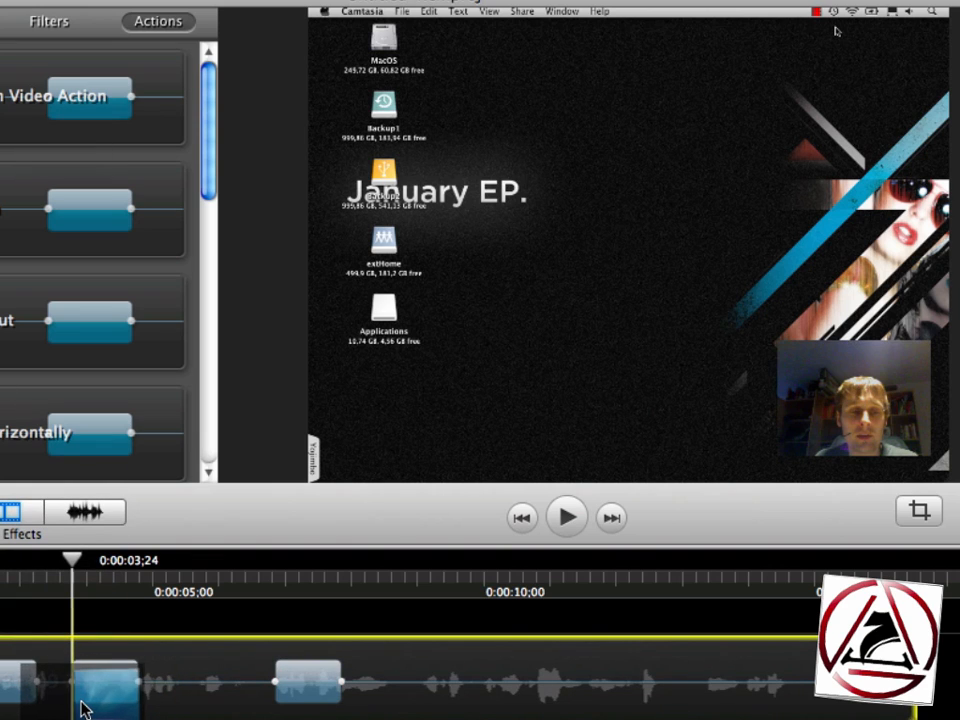
left_click_drag(140, 688, 167, 686)
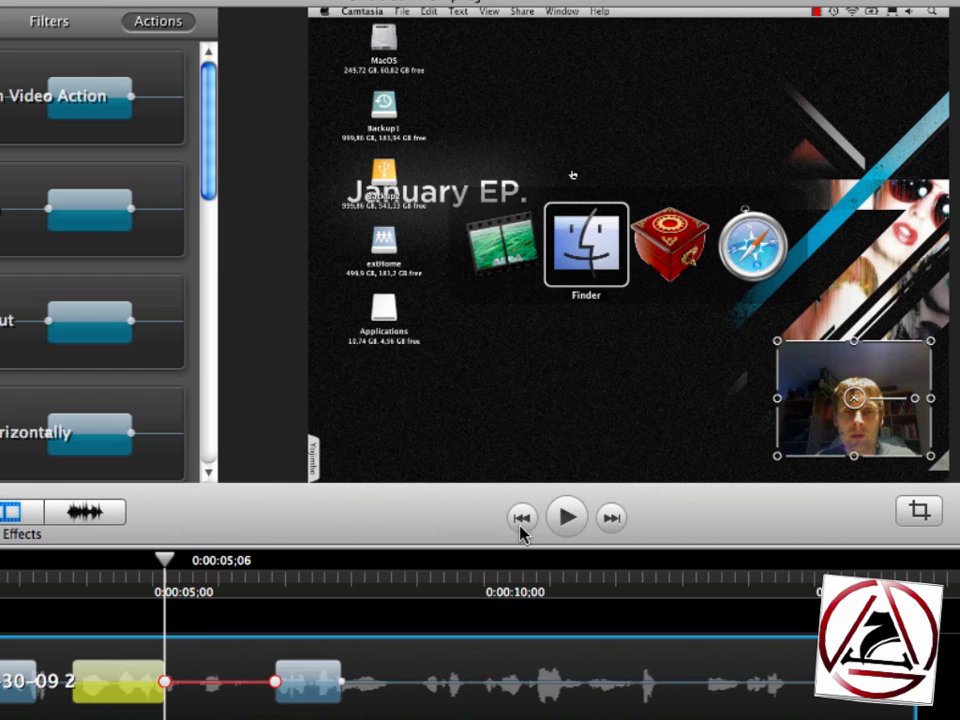
left_click_drag(853, 400, 437, 97)
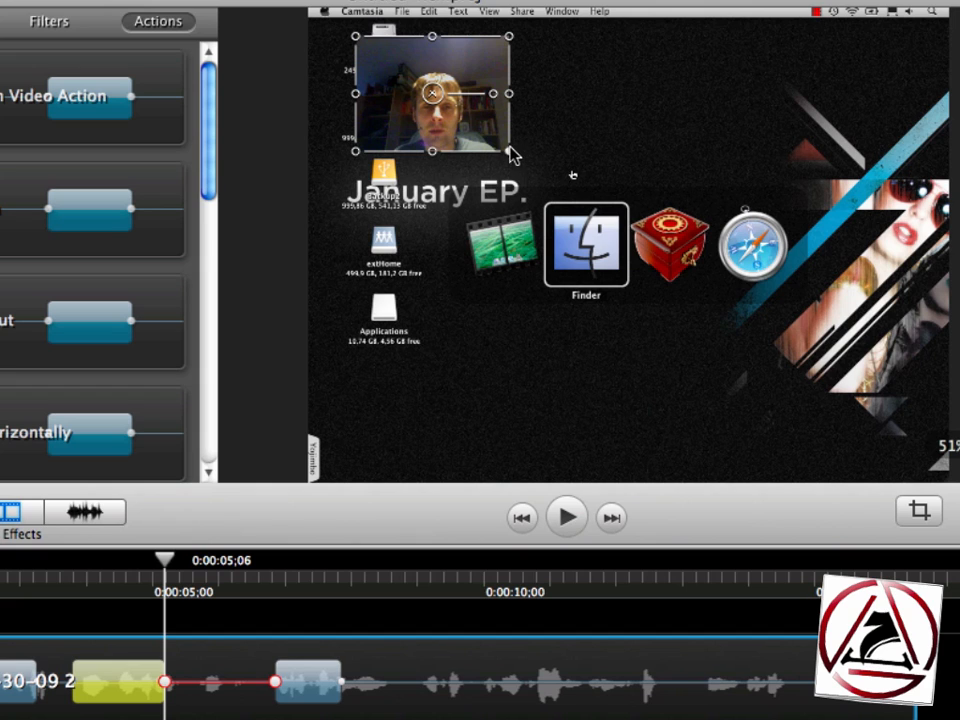
left_click_drag(450, 100, 523, 116)
- Preview the webcam movement from 0:00:02;01, and move the clip's last action earlier so it starts at 0:00:05;24
left_click(6, 590)
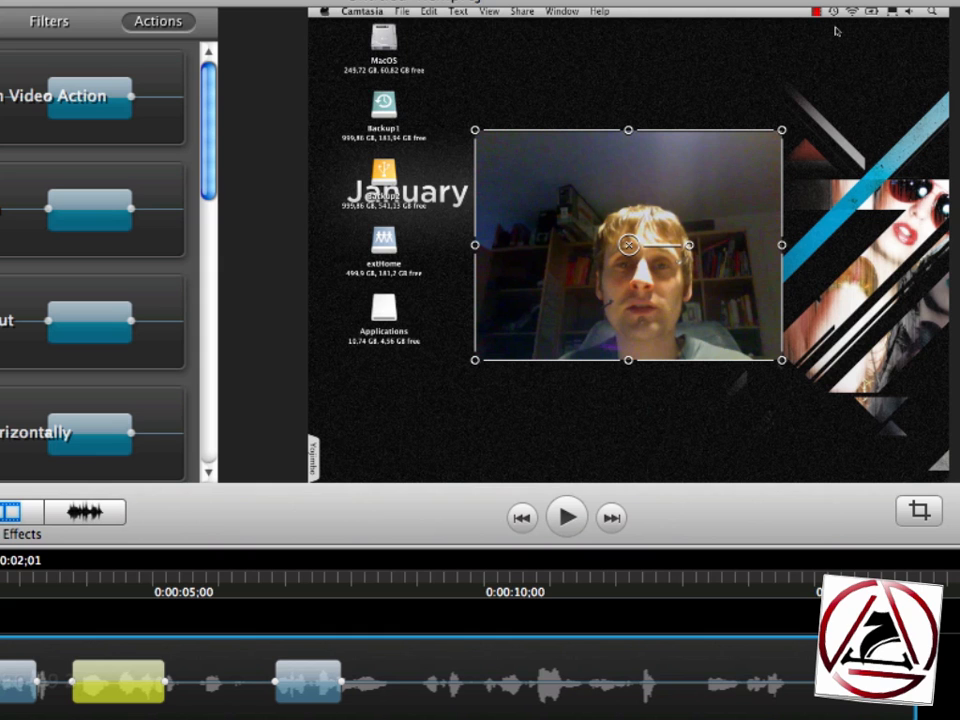
key("space")
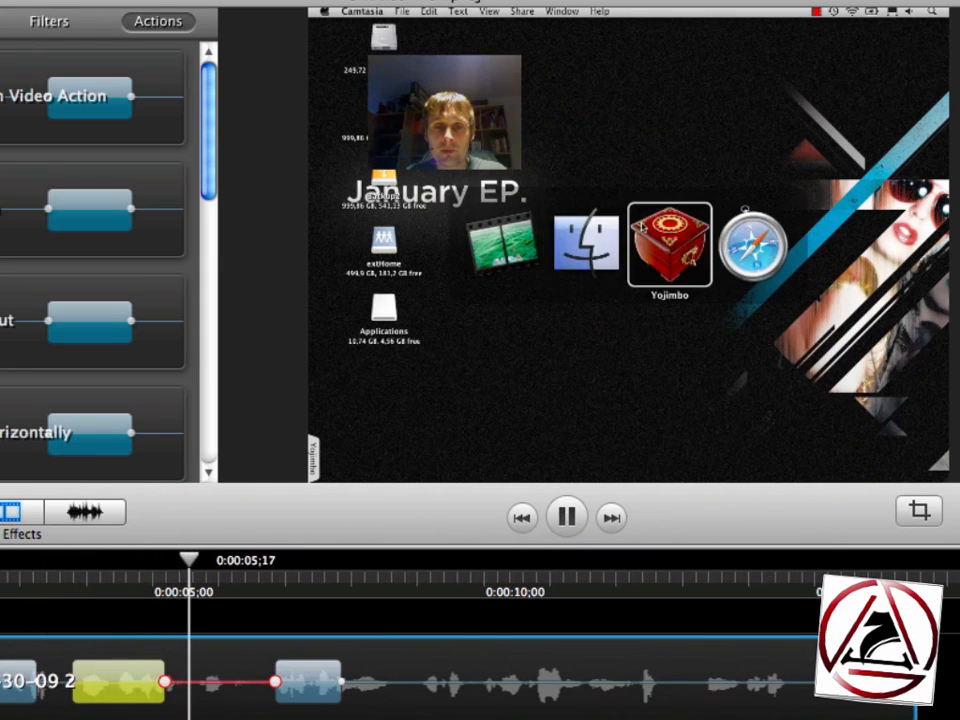
key("space")
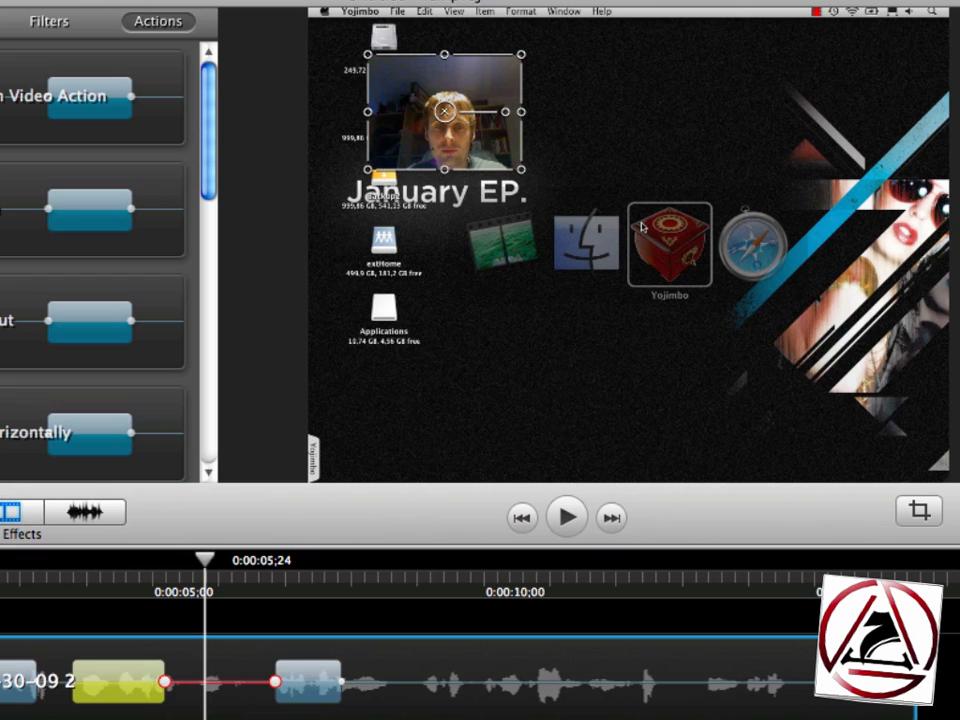
left_click_drag(317, 700, 247, 692)
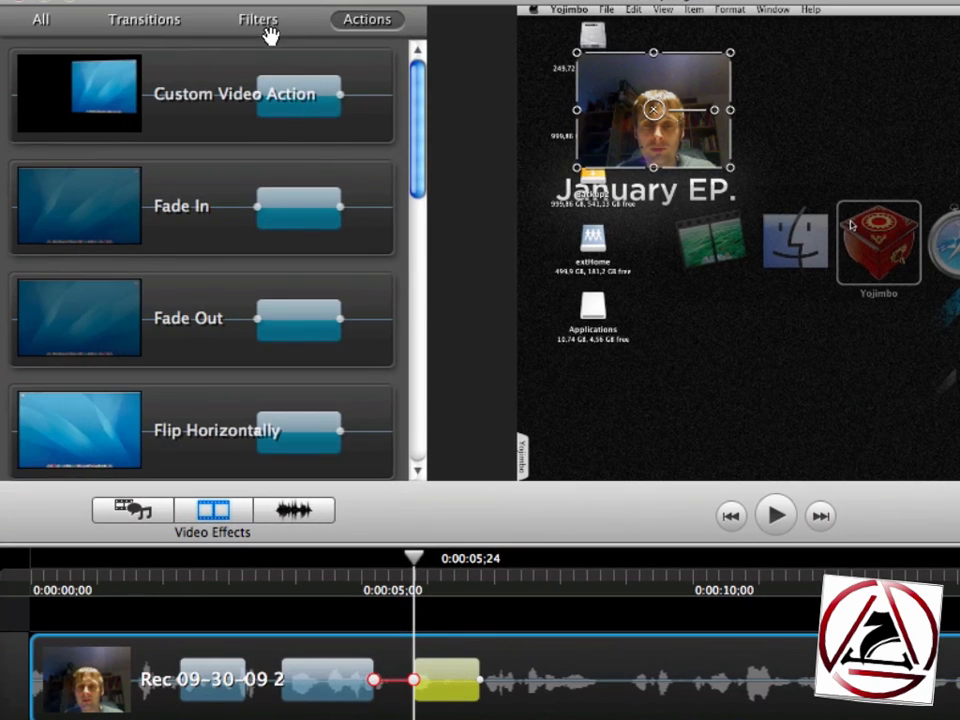
- Apply the Colorize filter to the webcam clip and show its settings in the clip properties
left_click(54, 22)
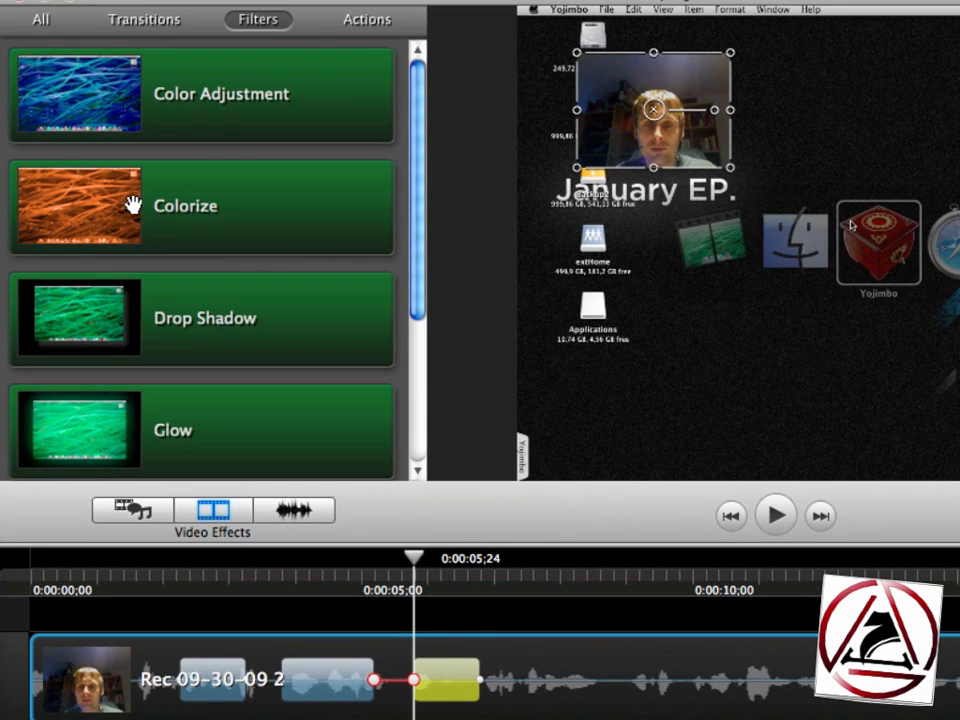
left_click_drag(130, 203, 523, 671)
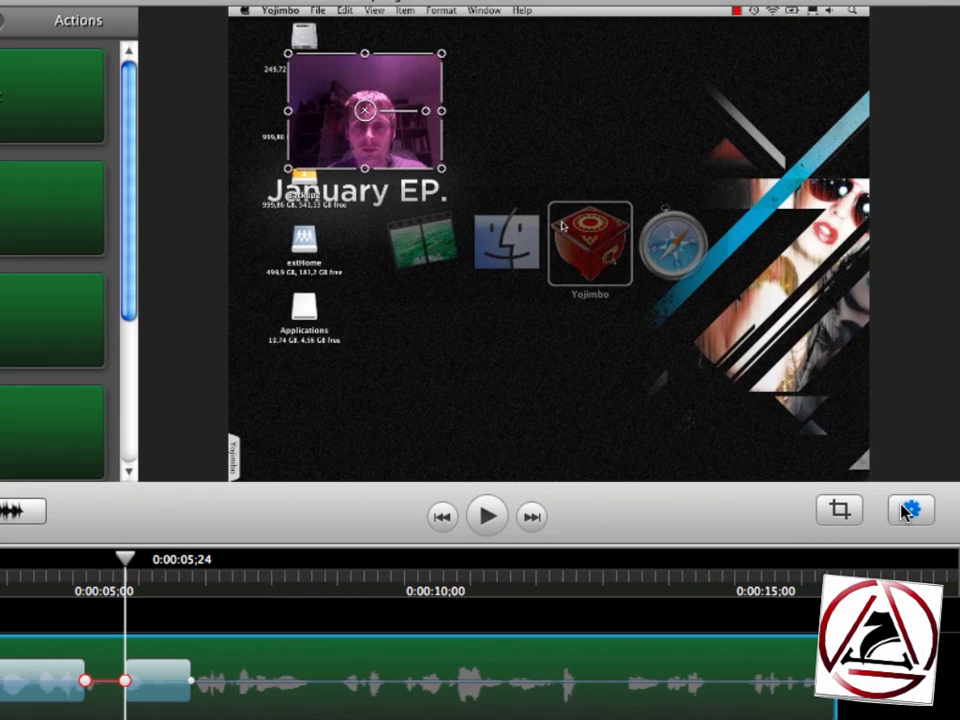
left_click(908, 511)
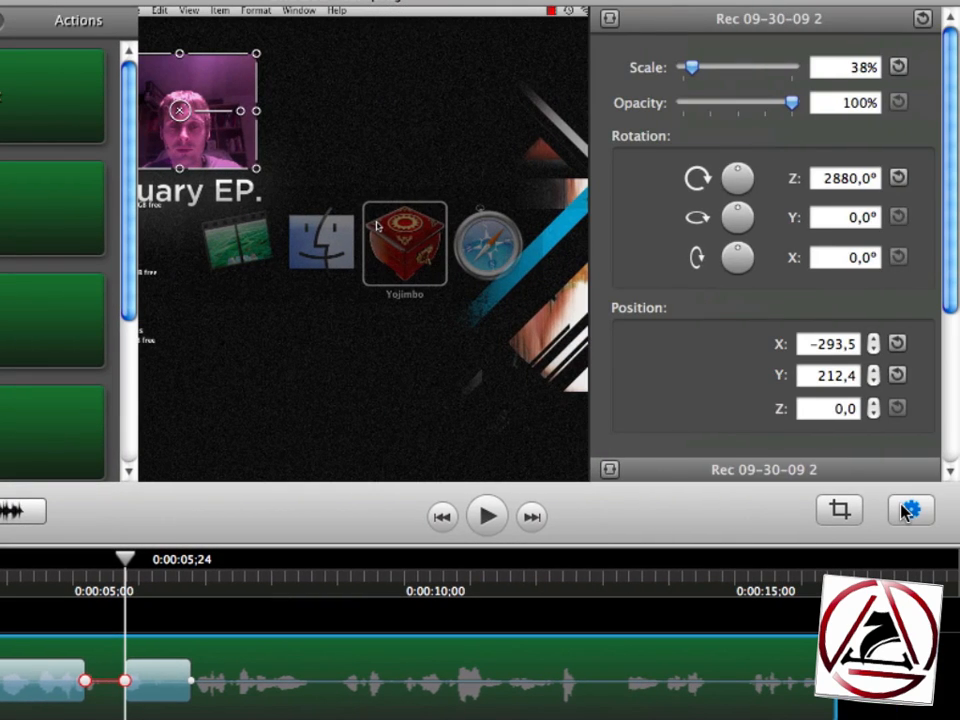
left_click_drag(946, 130, 951, 306)
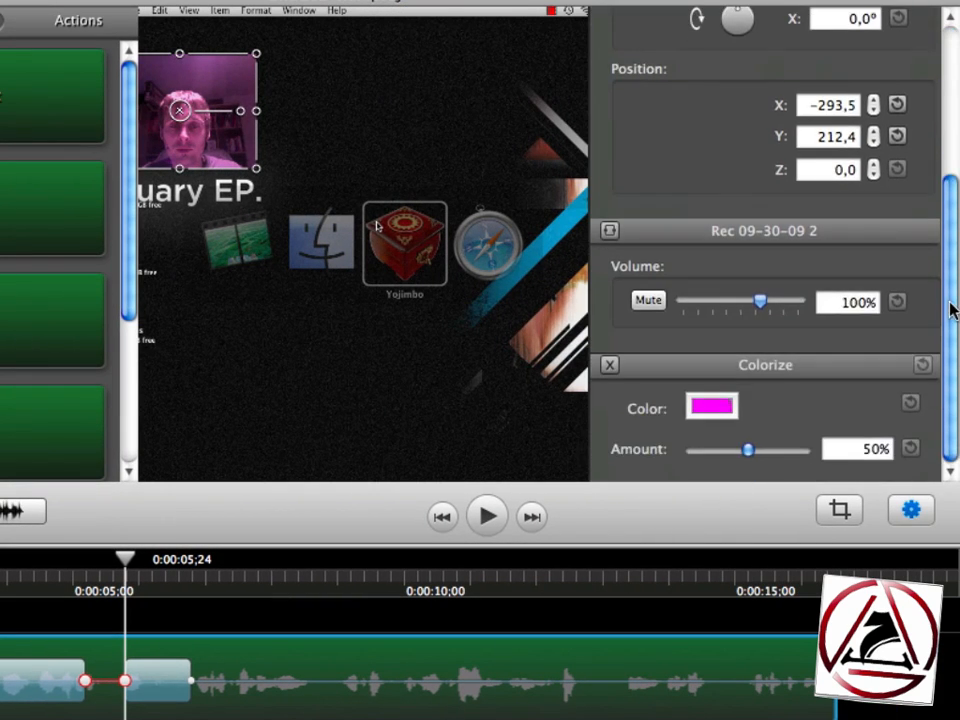
- Try Maraschino and Midnight as the Colorize colour, and raise the red value to A3 for hex A30080
left_click(714, 404)
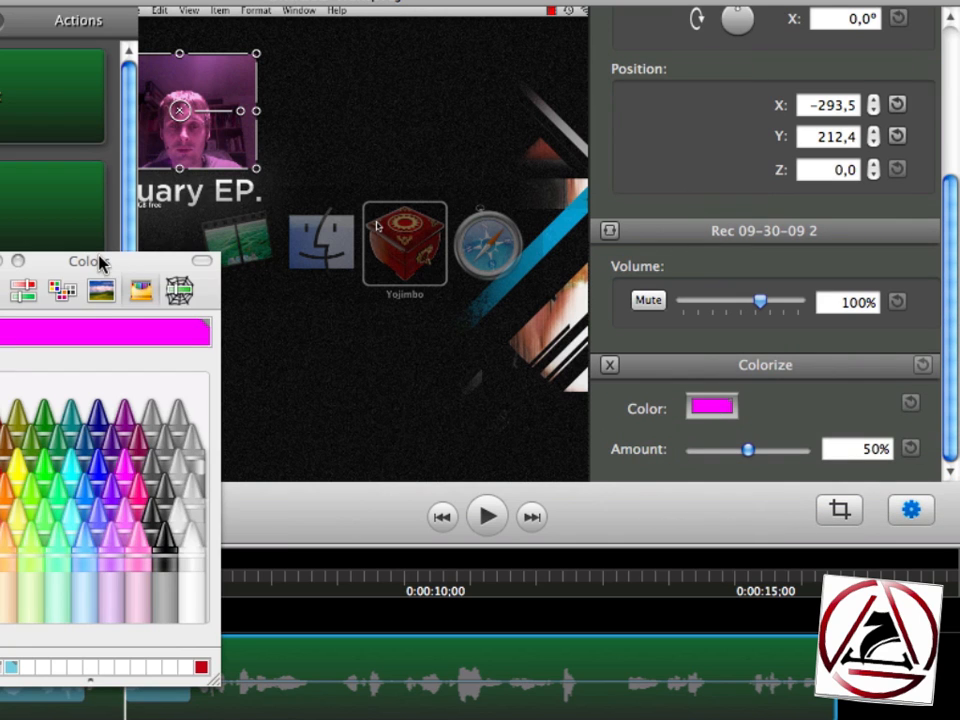
left_click_drag(96, 261, 435, 66)
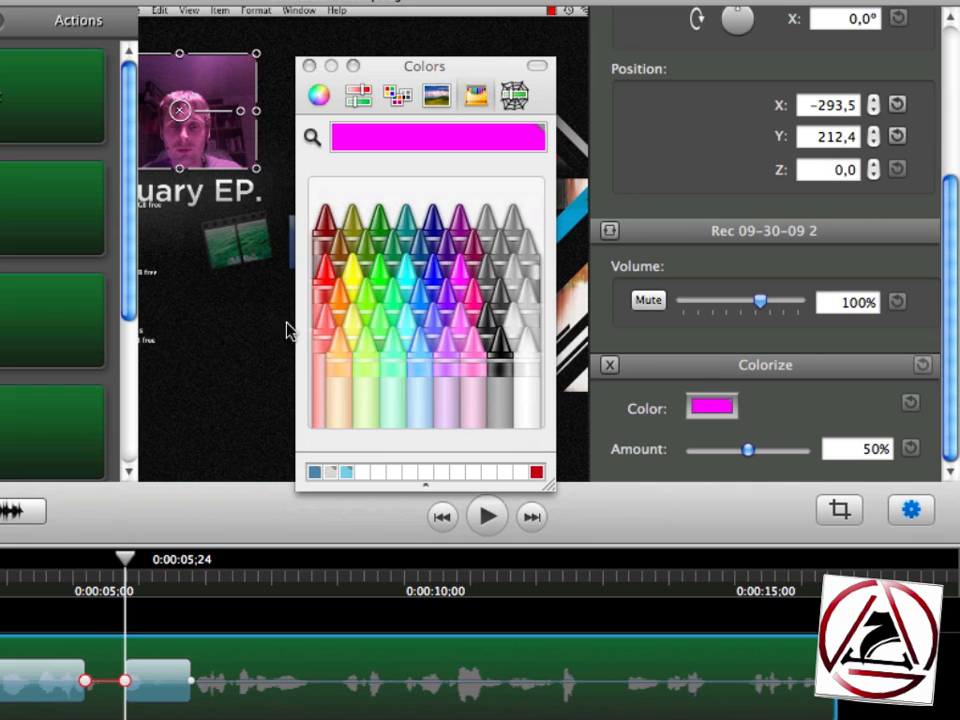
left_click(323, 270)
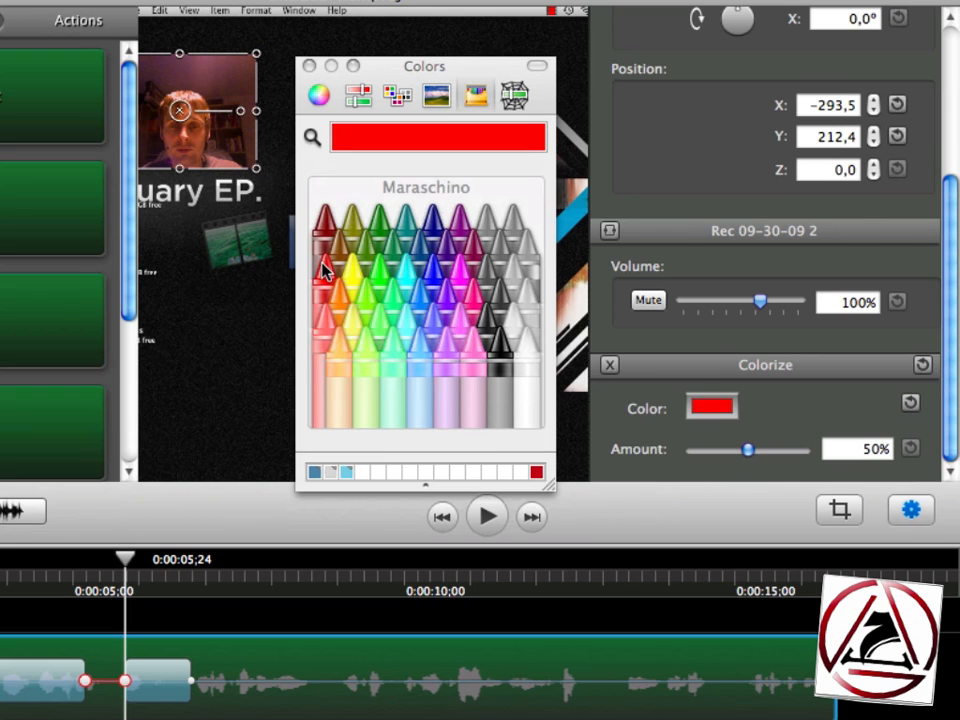
left_click(441, 256)
left_click(432, 218)
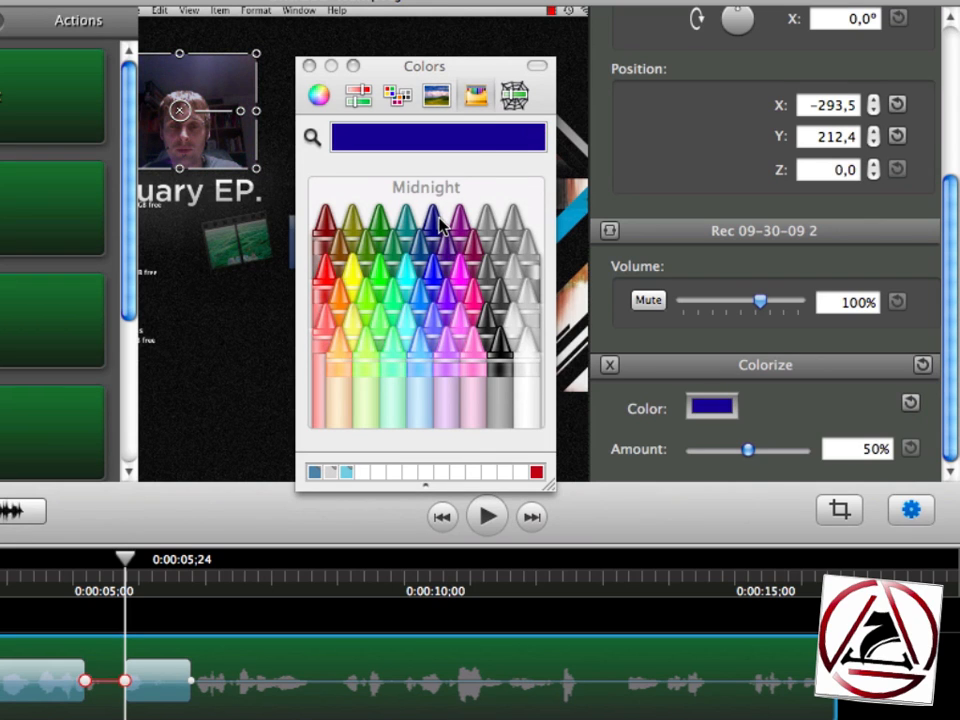
left_click(503, 100)
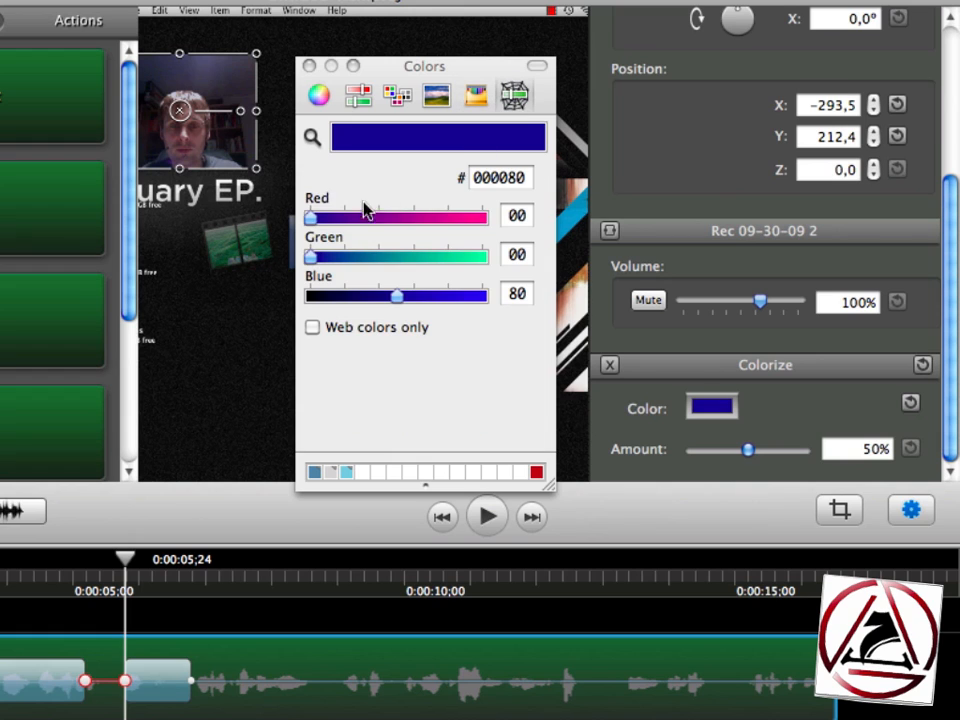
left_click_drag(311, 217, 422, 222)
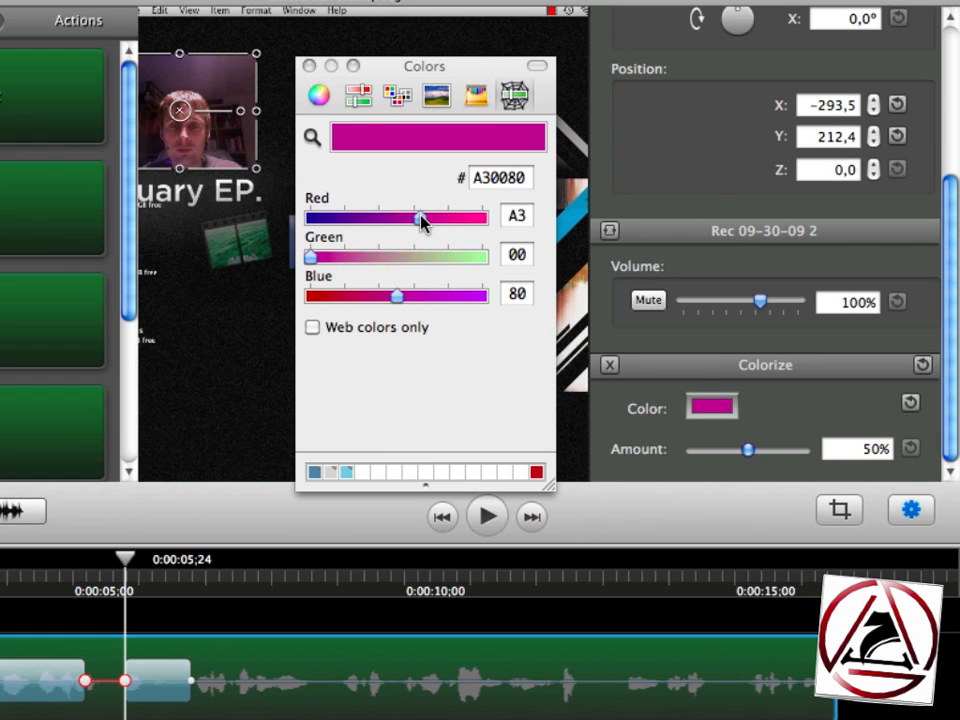
left_click(309, 65)
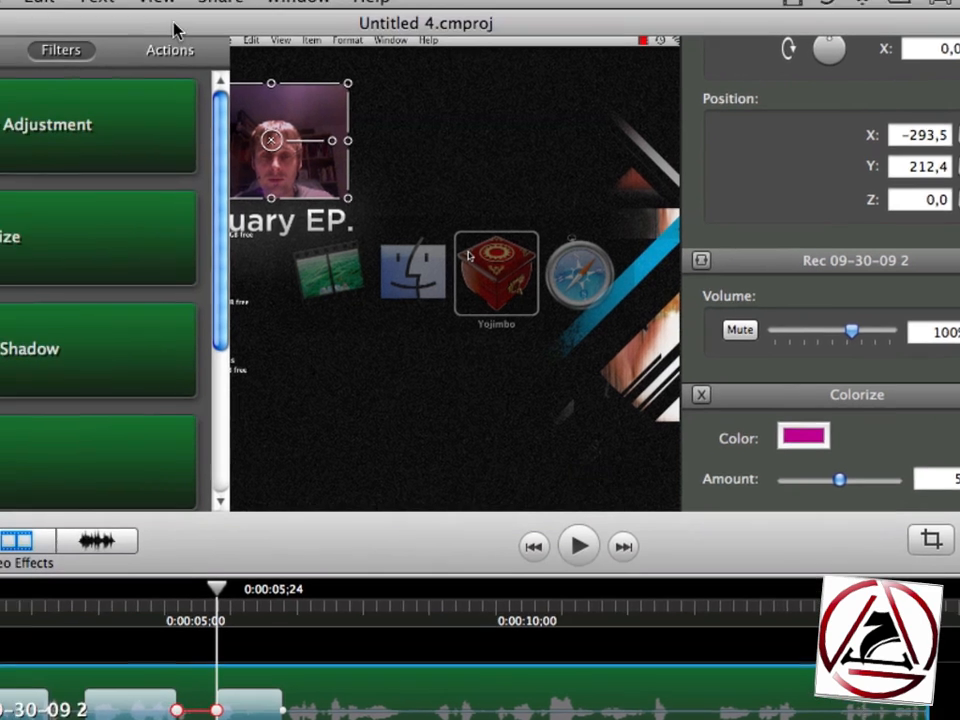
- Hide the clip properties and crop the webcam picture on both sides and along its upper edge to just the face
left_click(221, 18)
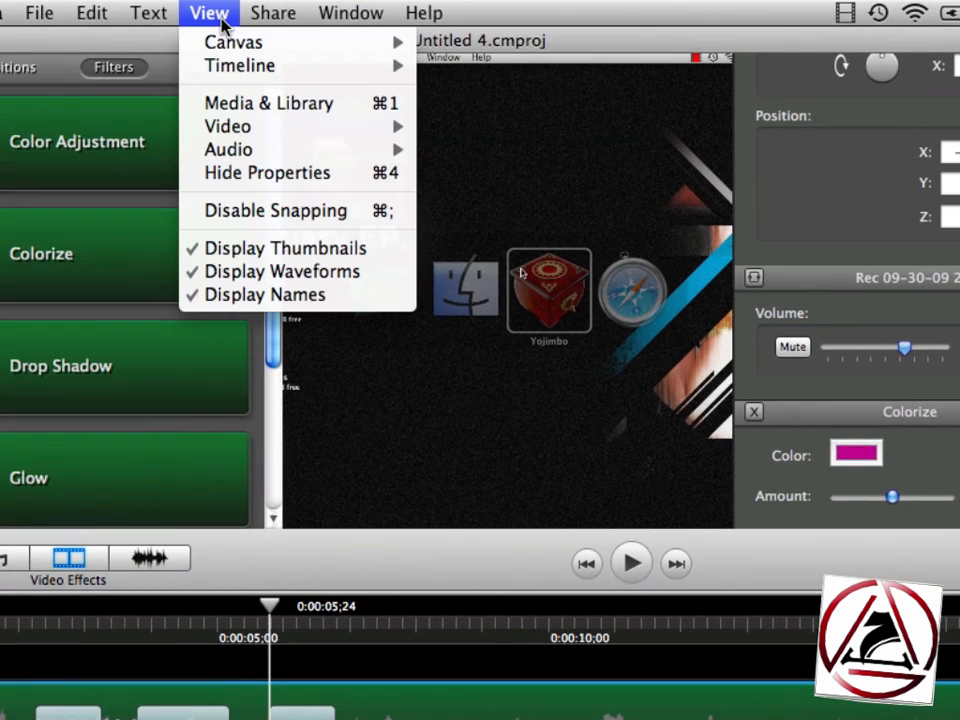
mouse_move(220, 42)
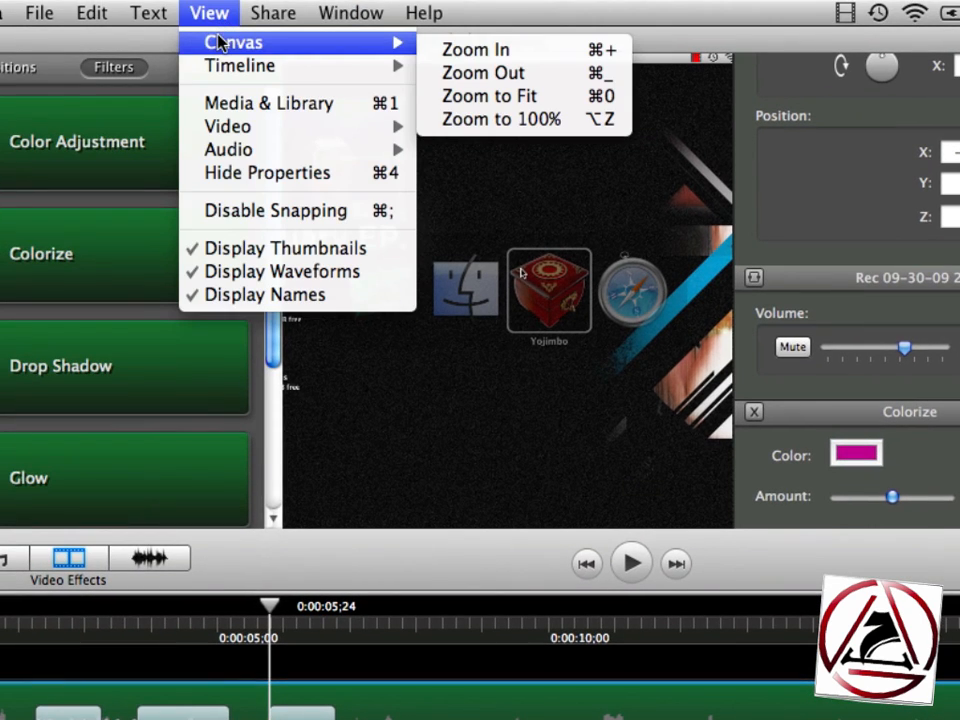
left_click(515, 98)
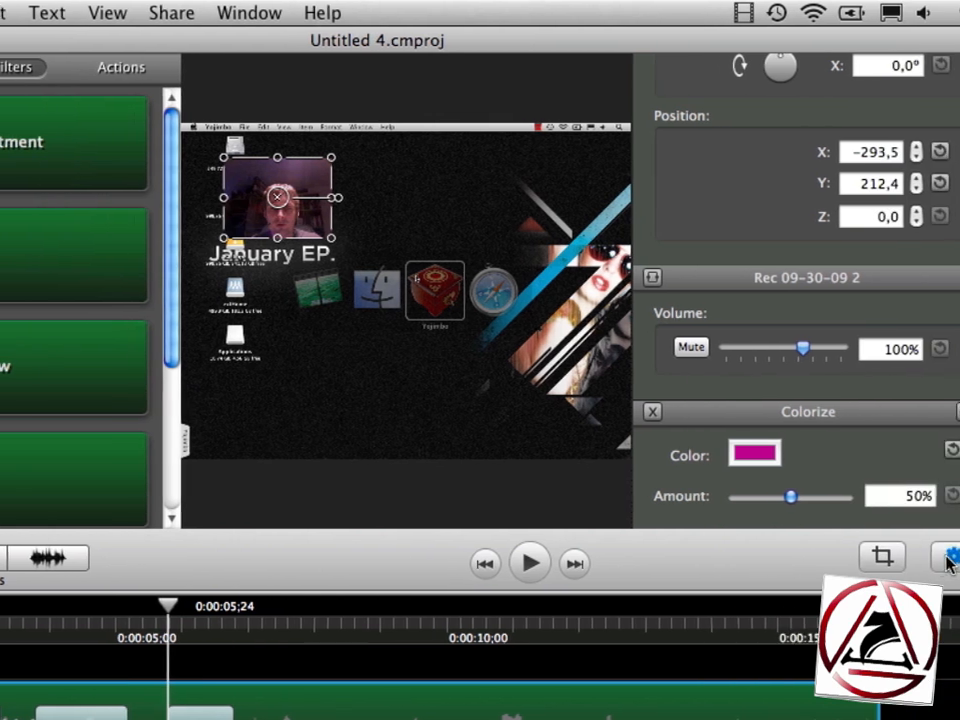
left_click(952, 559)
left_click(840, 556)
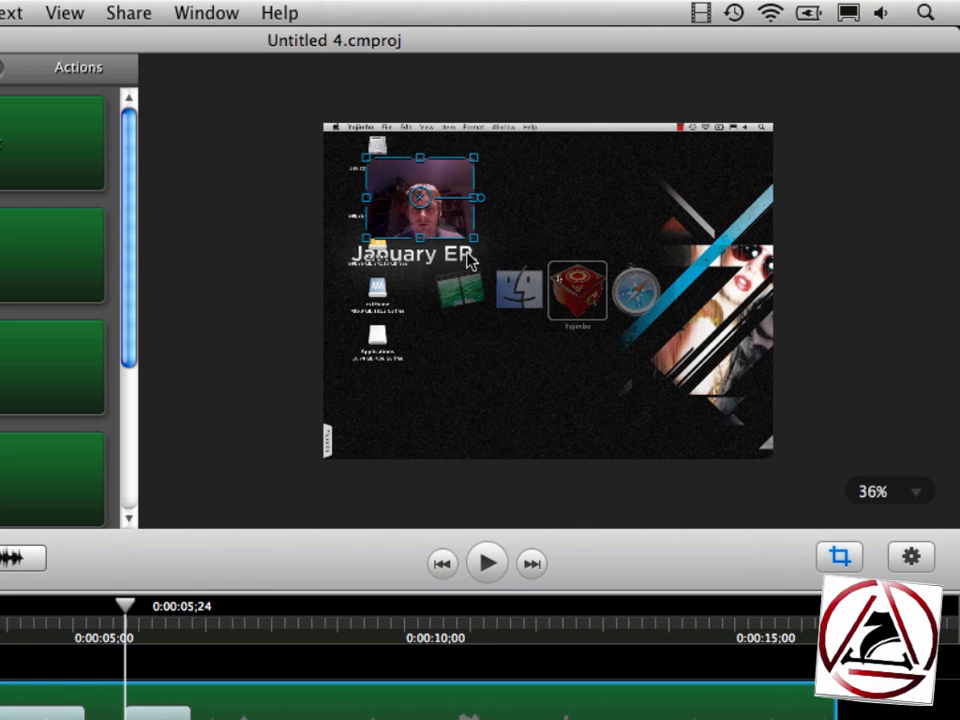
left_click_drag(475, 202, 450, 204)
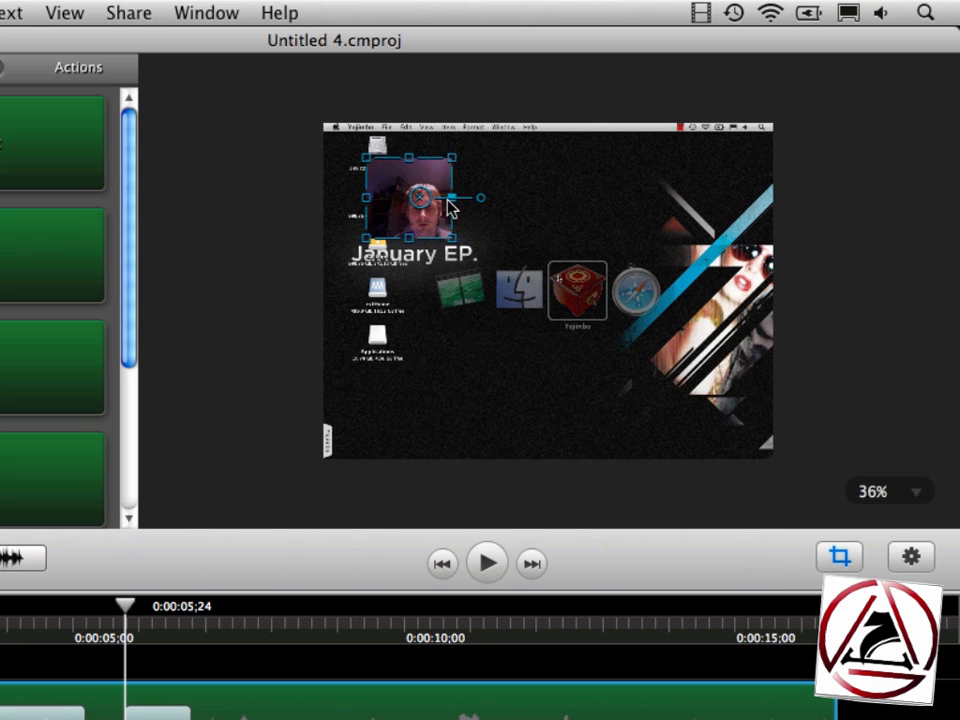
left_click_drag(367, 197, 424, 184)
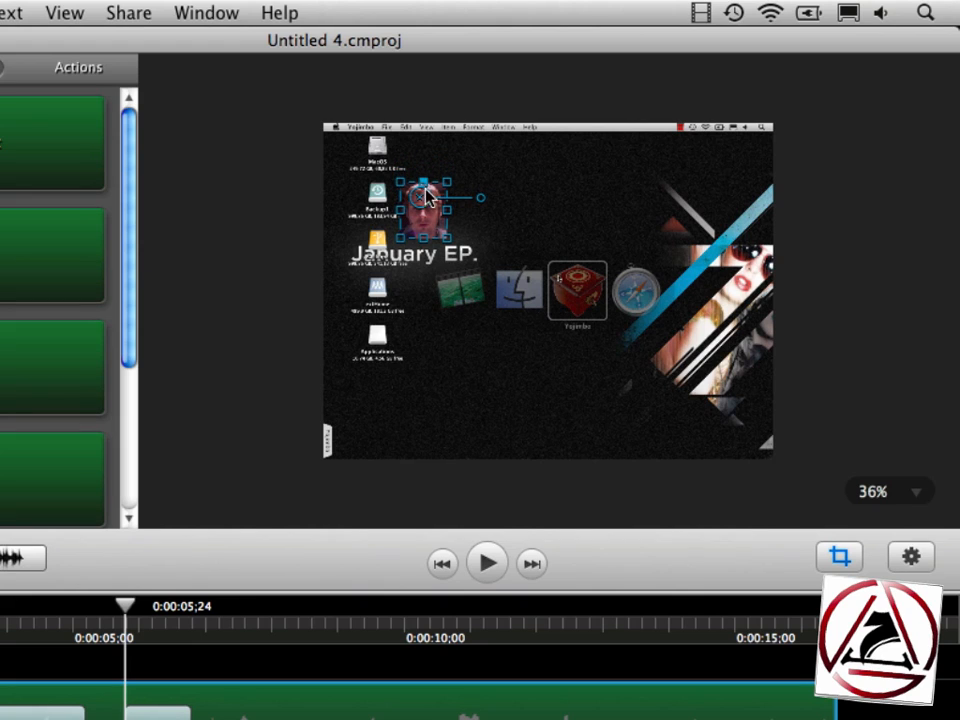
left_click(838, 555)
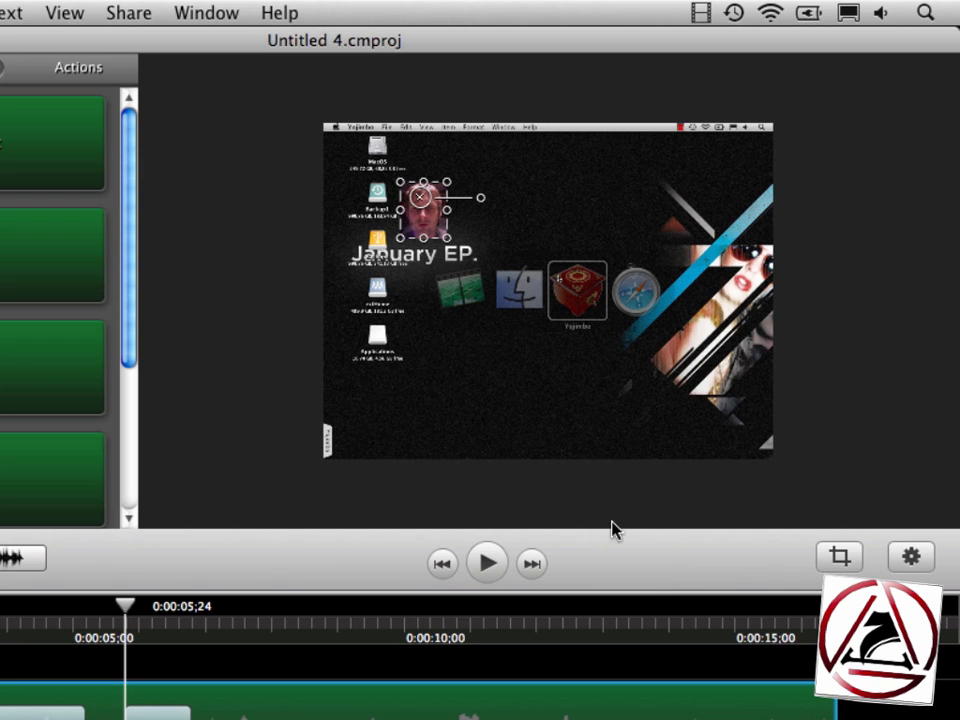
- Preview the colourized, cropped webcam animation by playing to about 0:00:06;04 and scrubbing back to the earlier actions
left_click(68, 10)
mouse_move(88, 42)
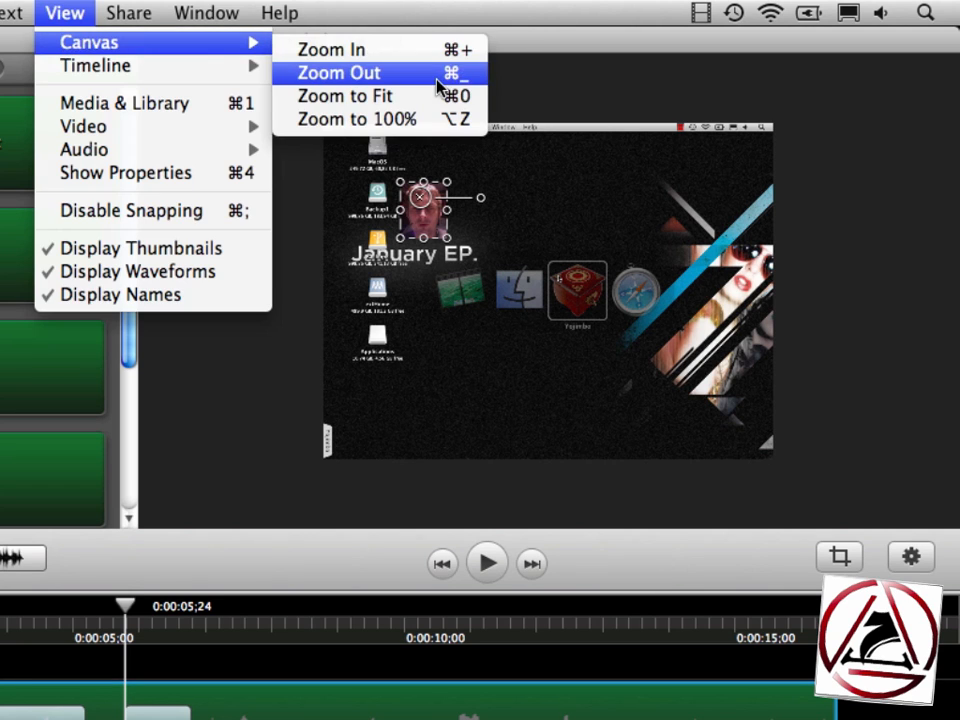
left_click(437, 95)
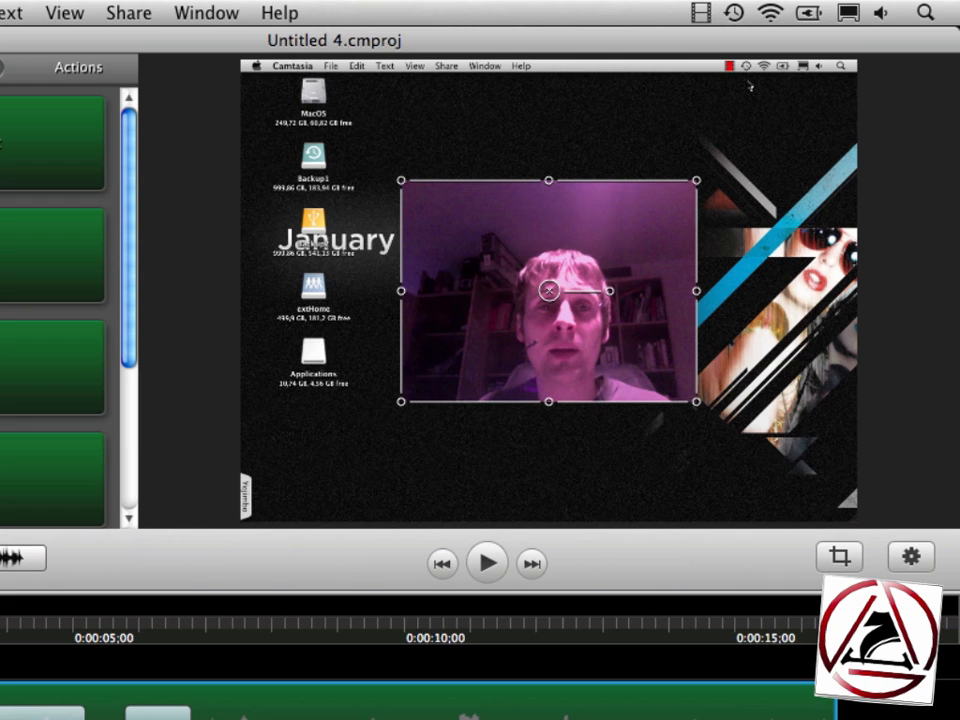
key("space")
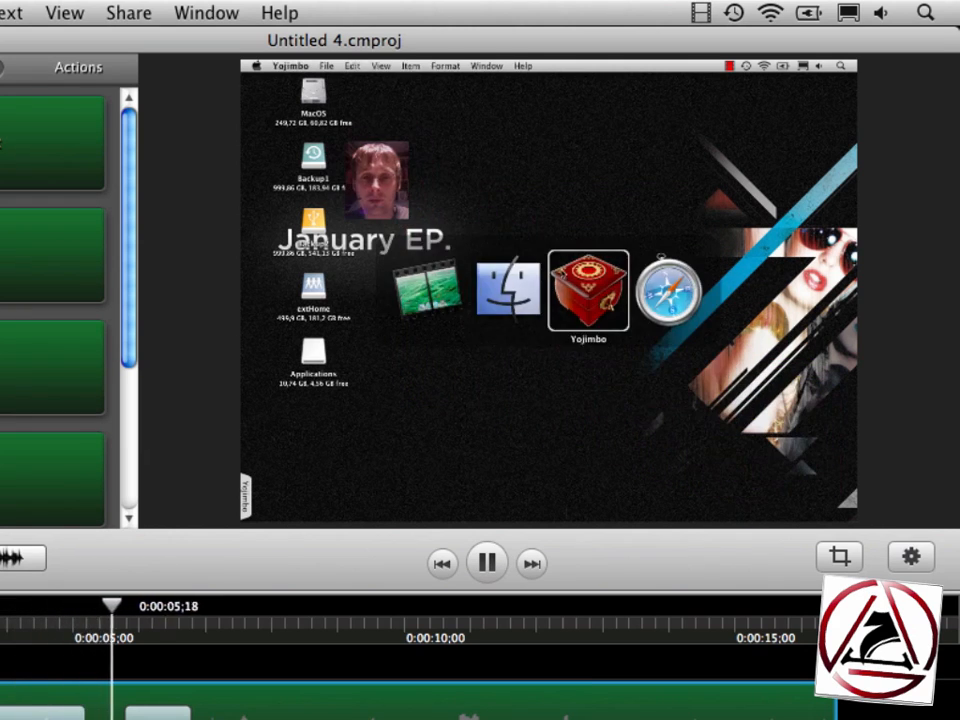
key("space")
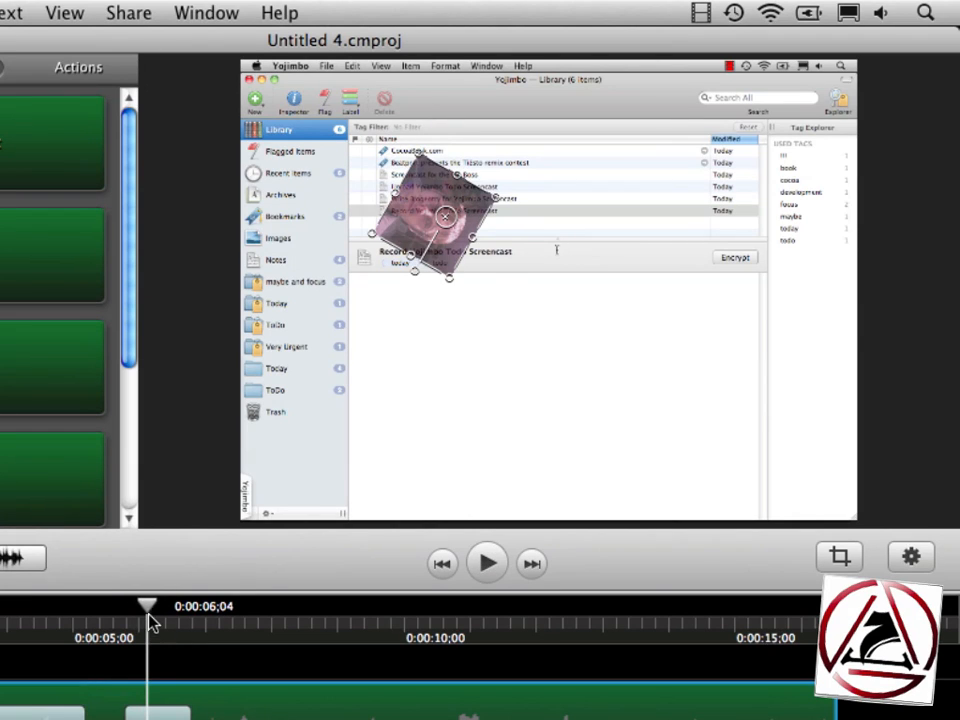
left_click_drag(148, 620, 109, 621)
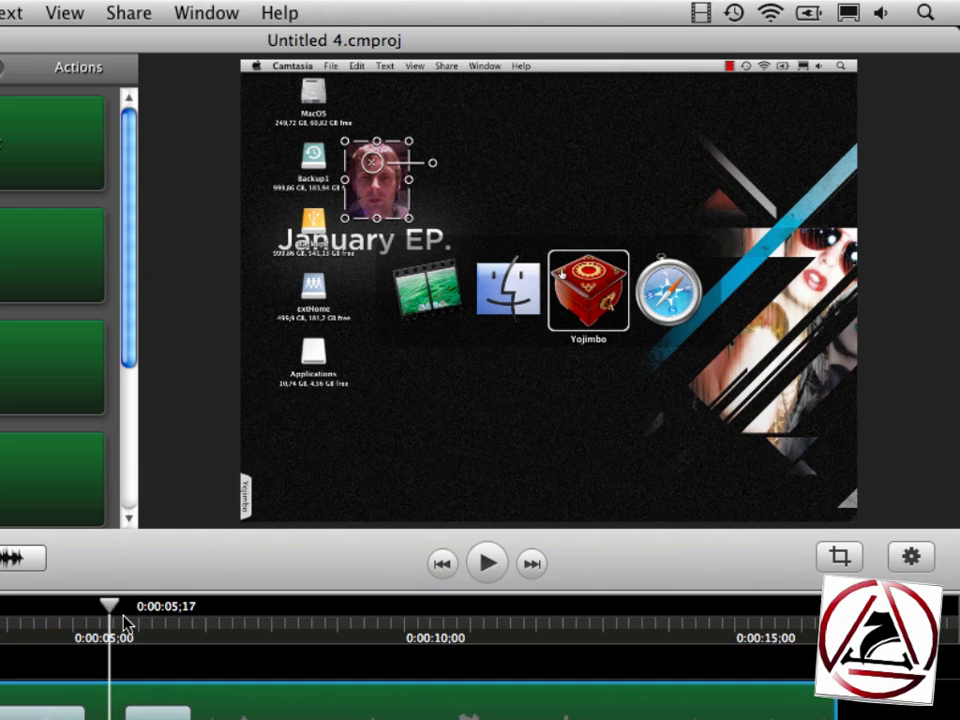
left_click_drag(112, 610, 0, 612)
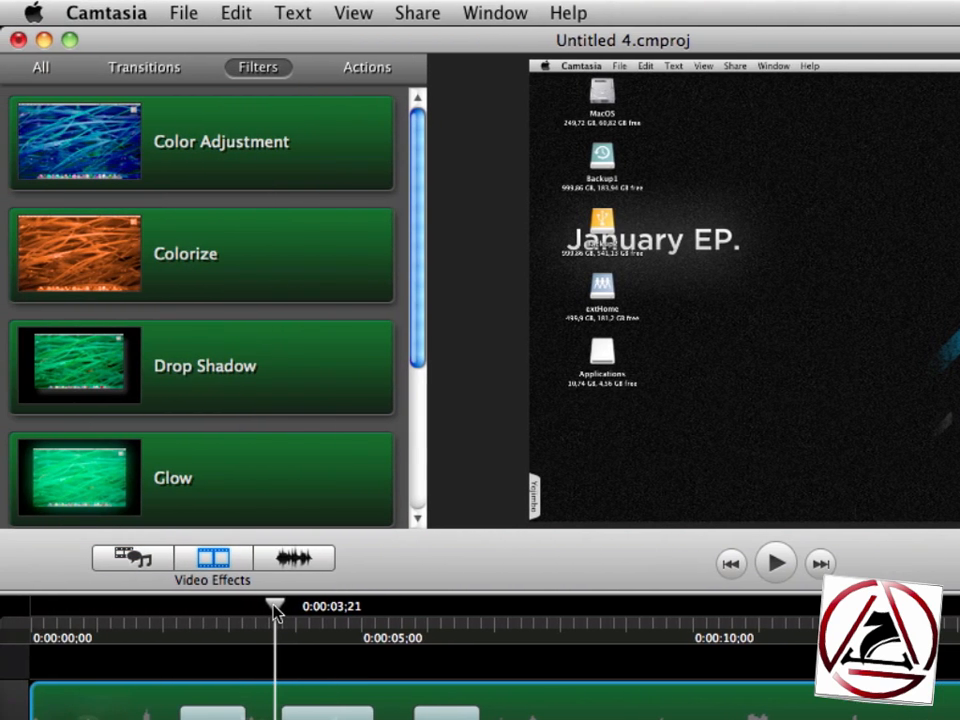
- Look over the project's media and the available audio effects, returning to the media library
left_click(156, 566)
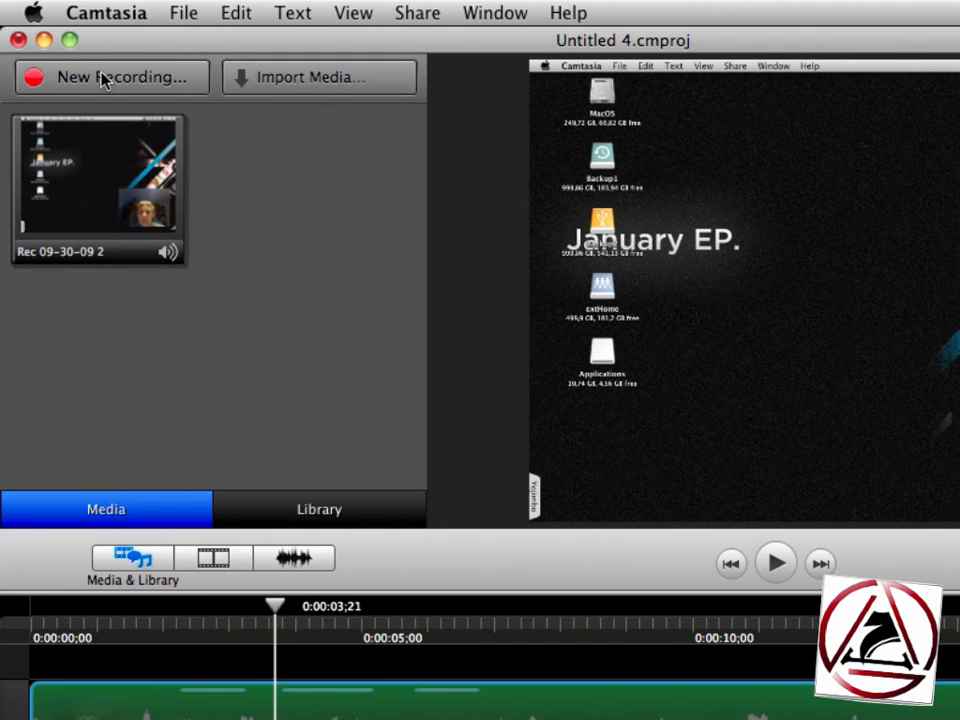
left_click(293, 558)
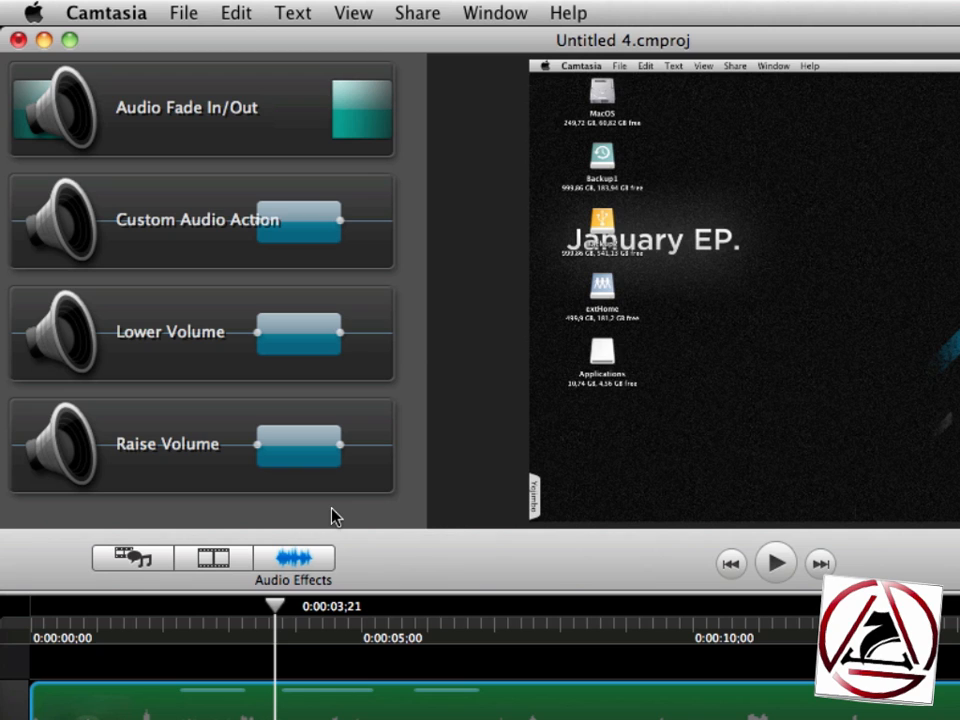
left_click(130, 560)
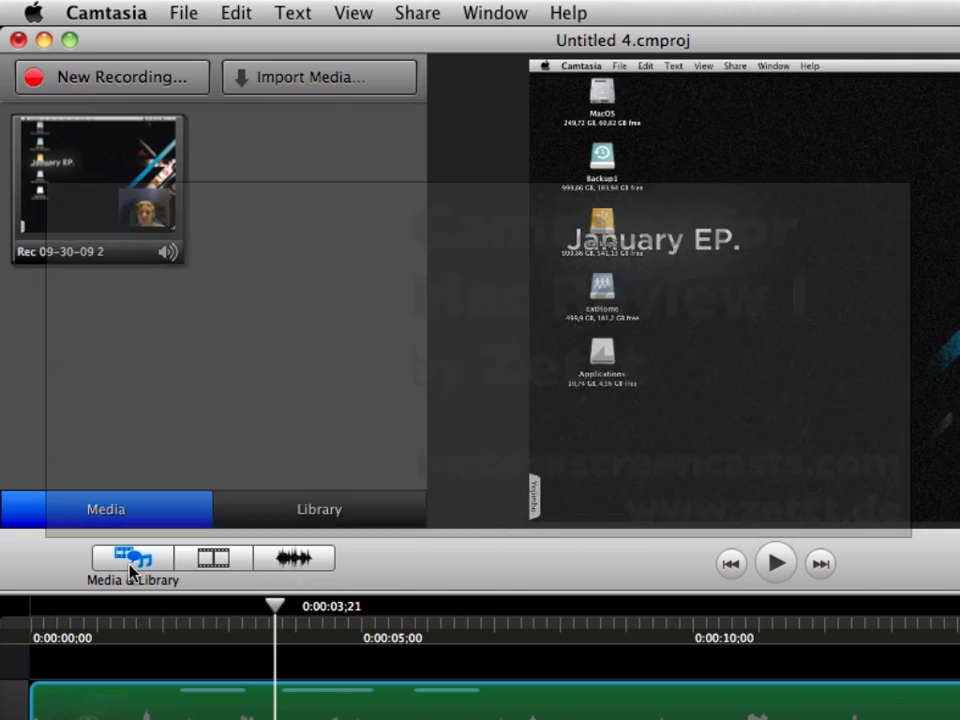